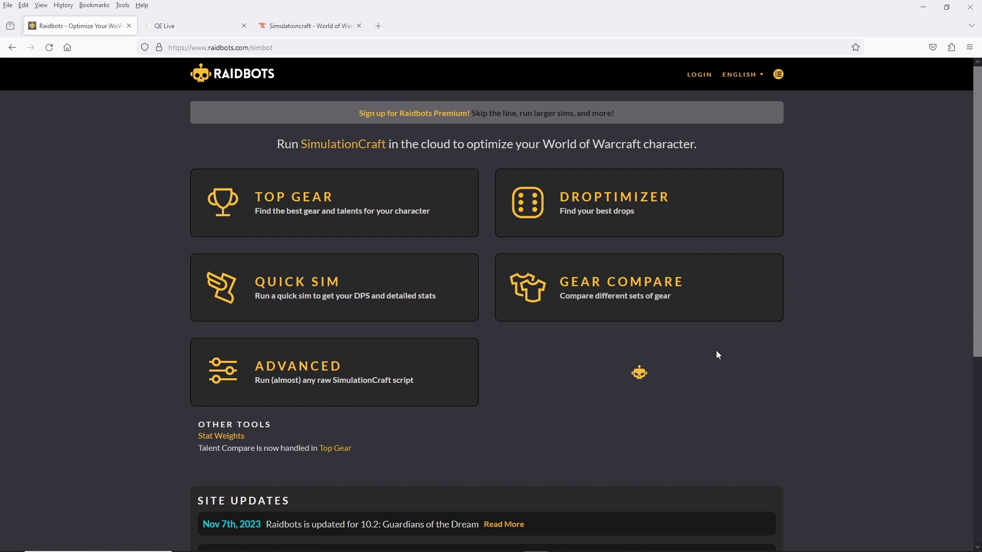
# Step: Look over the Raidbots simulation tools and open Top Gear, Droptimizer and Gear Compare in turn
pyautogui.click(173, 47)
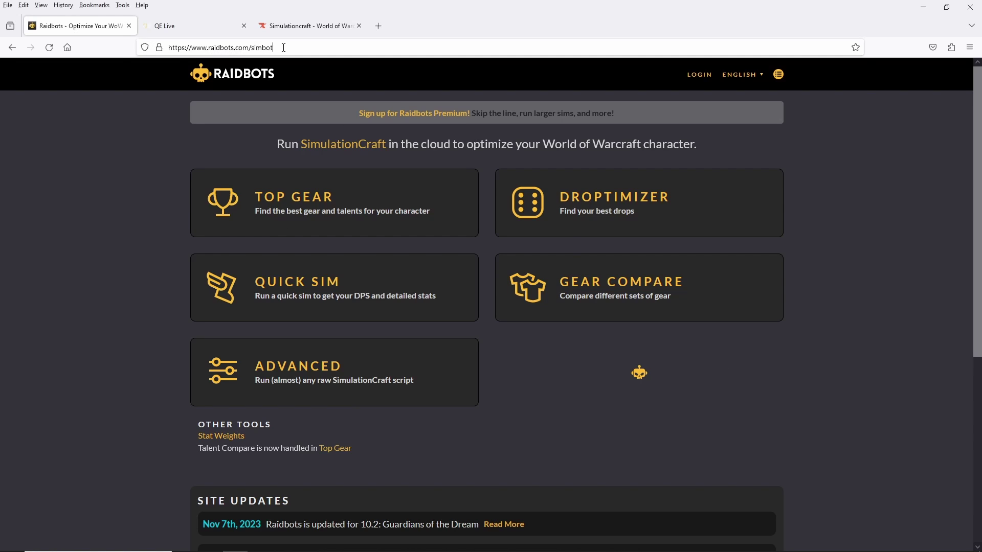
pyautogui.click(113, 310)
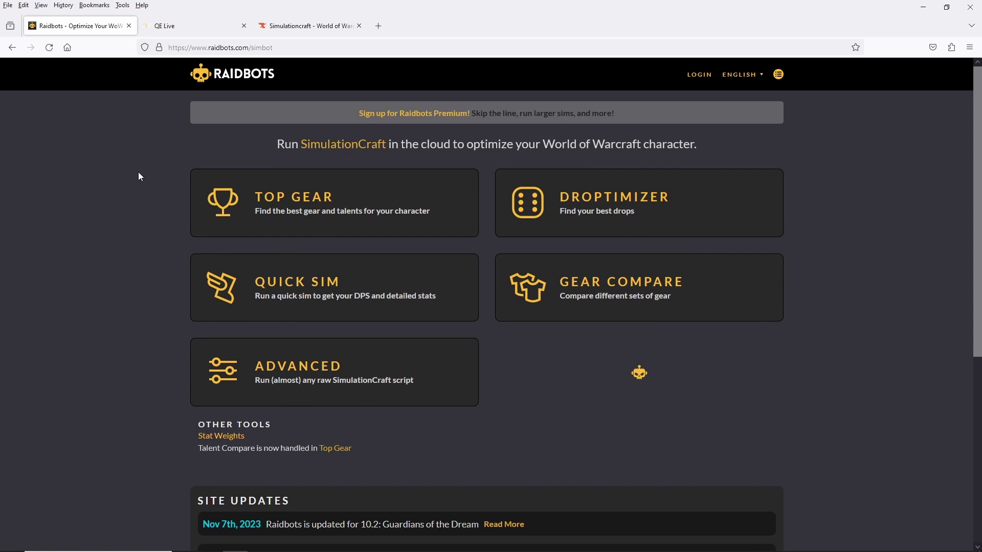
pyautogui.scroll(-3, 738, 321)
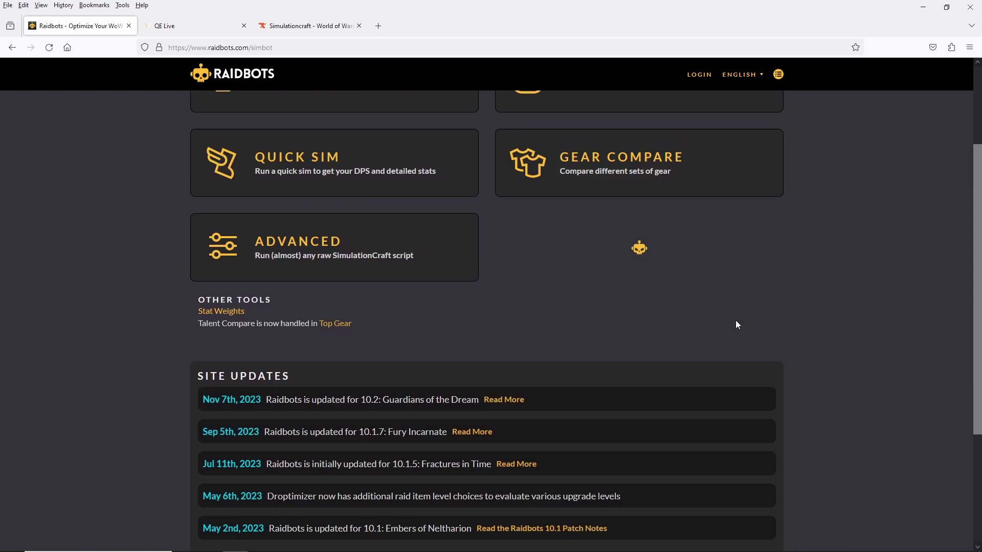
pyautogui.scroll(1, 736, 320)
pyautogui.click(336, 180)
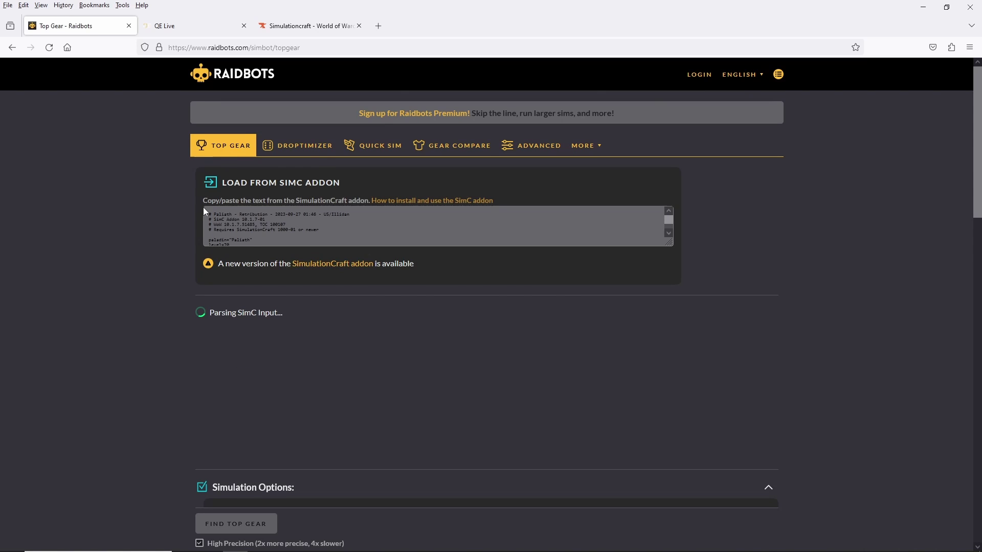
pyautogui.click(324, 148)
pyautogui.click(452, 145)
# Step: Switch to the QE Live site and look over its gearing tools and character list
pyautogui.hotkey('ctrl', 'Tab')
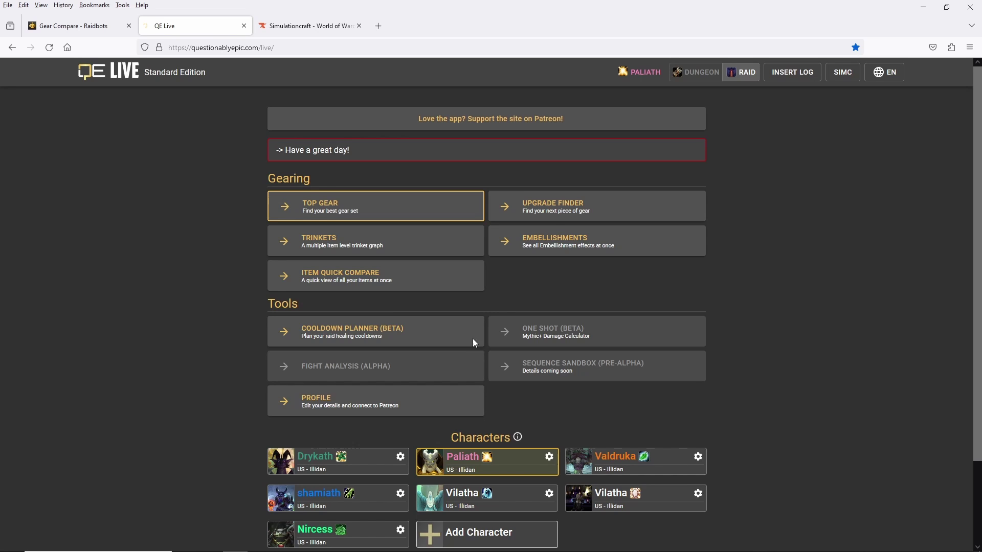
pyautogui.scroll(-3, 217, 268)
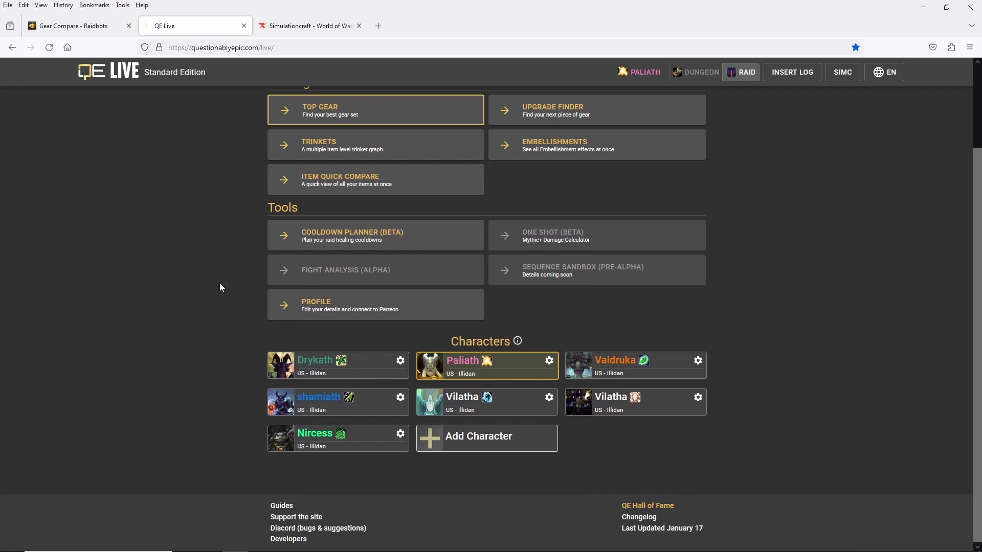
pyautogui.scroll(3, 219, 284)
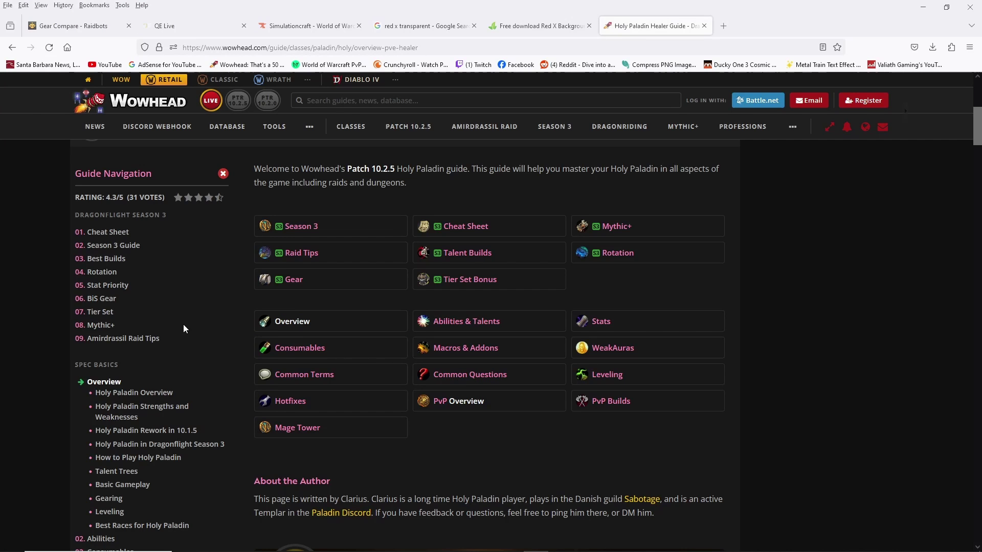
# Step: Open the BiS Gear page of Wowhead's Holy Paladin guide and review the overall and Mythic+ item lists
pyautogui.click(107, 306)
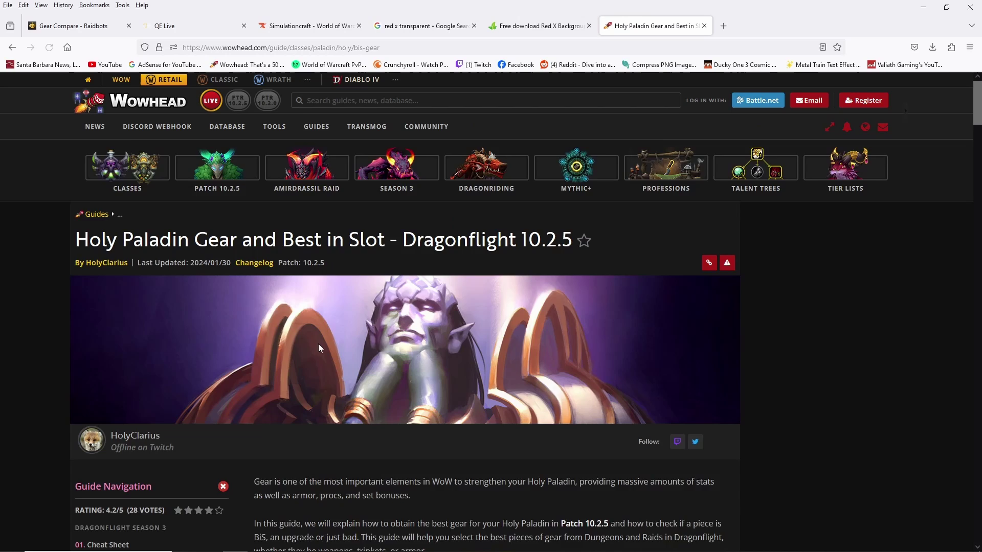
pyautogui.scroll(-4, 427, 363)
pyautogui.scroll(-15, 427, 363)
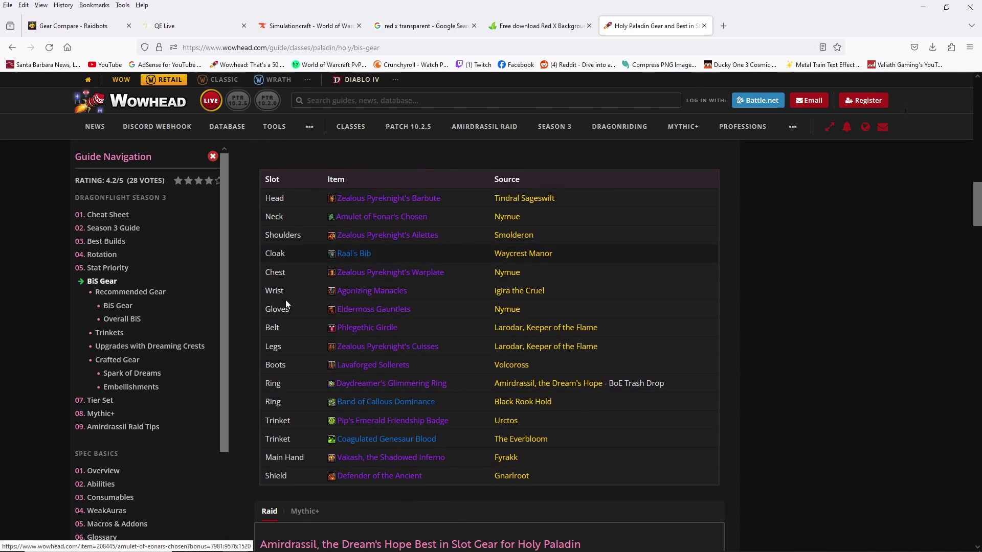
pyautogui.click(306, 512)
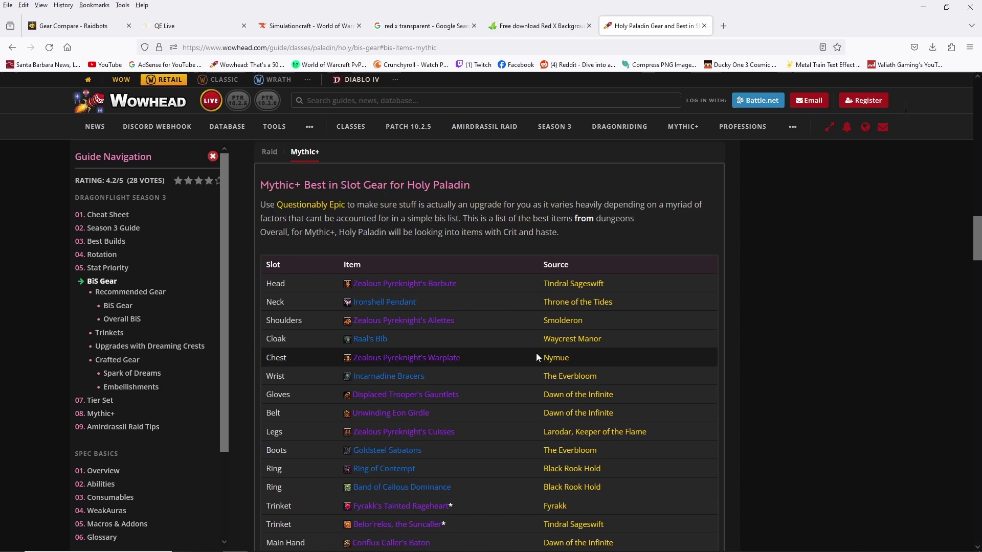
pyautogui.scroll(5, 431, 273)
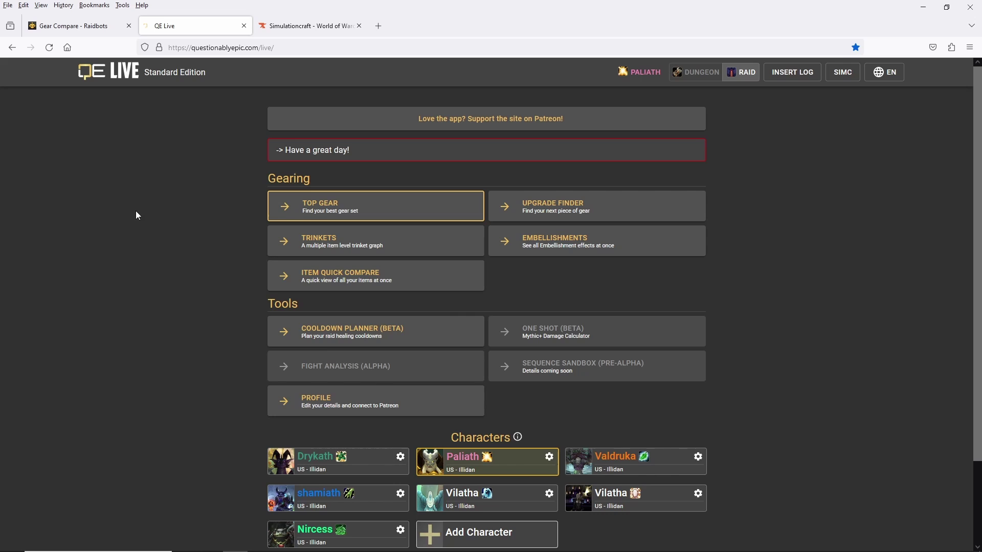
# Step: Switch to the Simulationcraft addon page on CurseForge and read the description of its chat commands
pyautogui.click(302, 25)
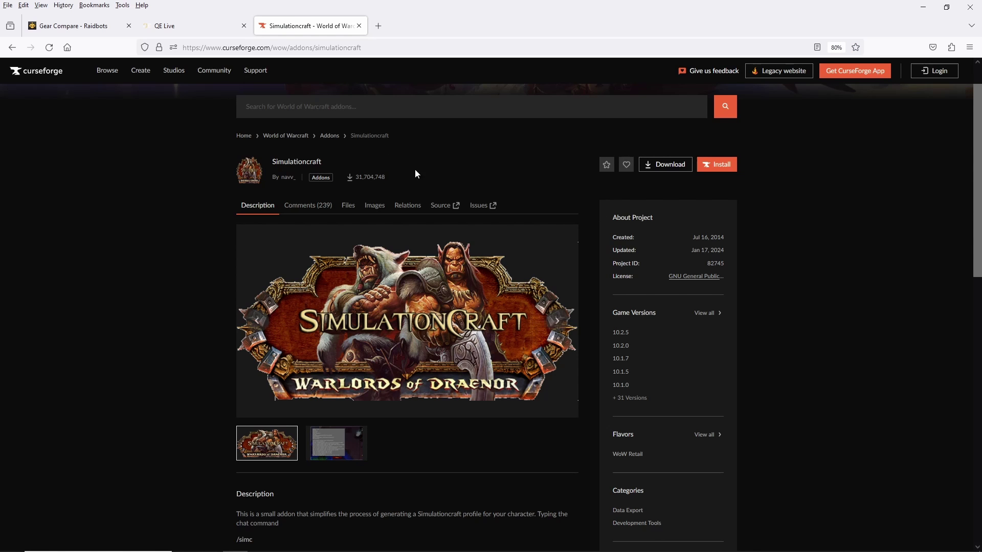
pyautogui.scroll(-2, 184, 296)
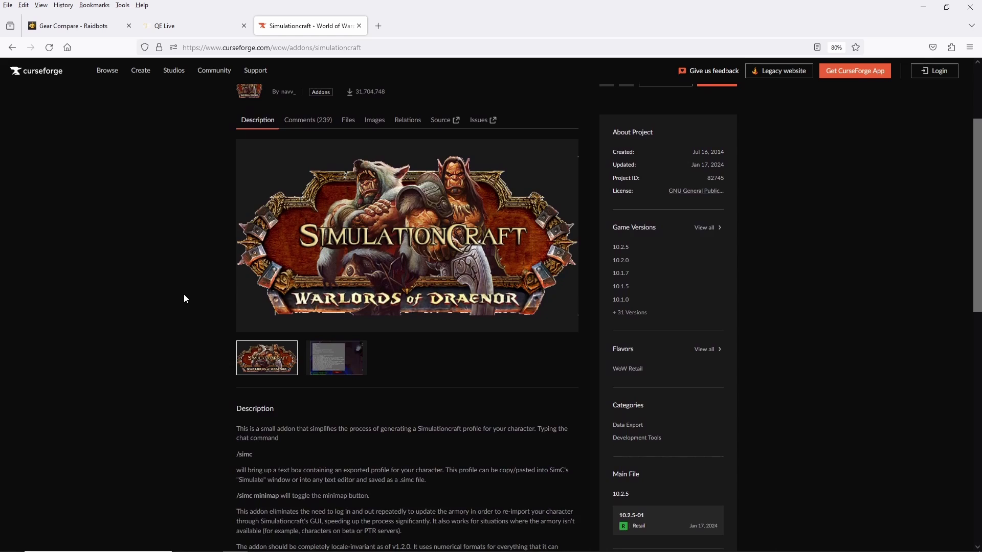
pyautogui.scroll(-4, 185, 297)
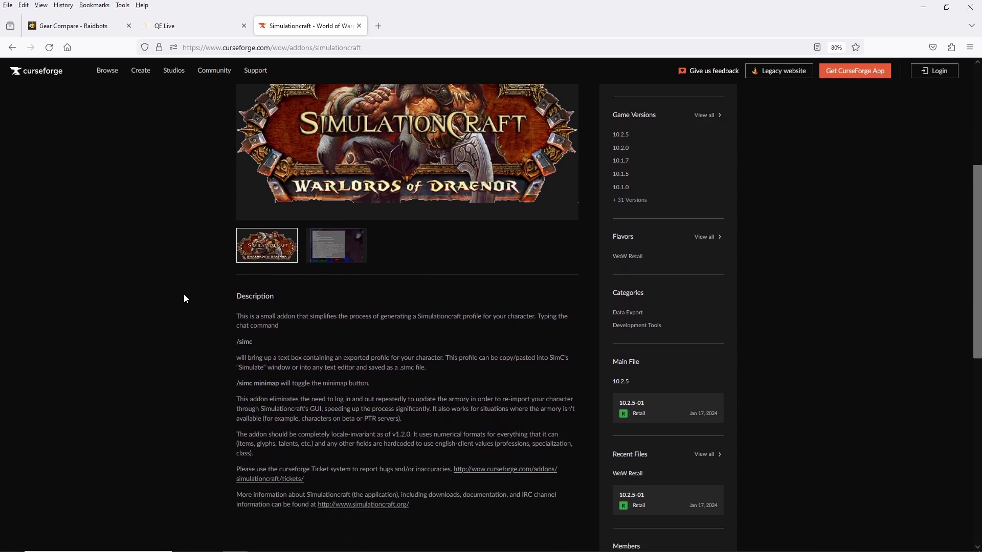
pyautogui.scroll(-1, 184, 295)
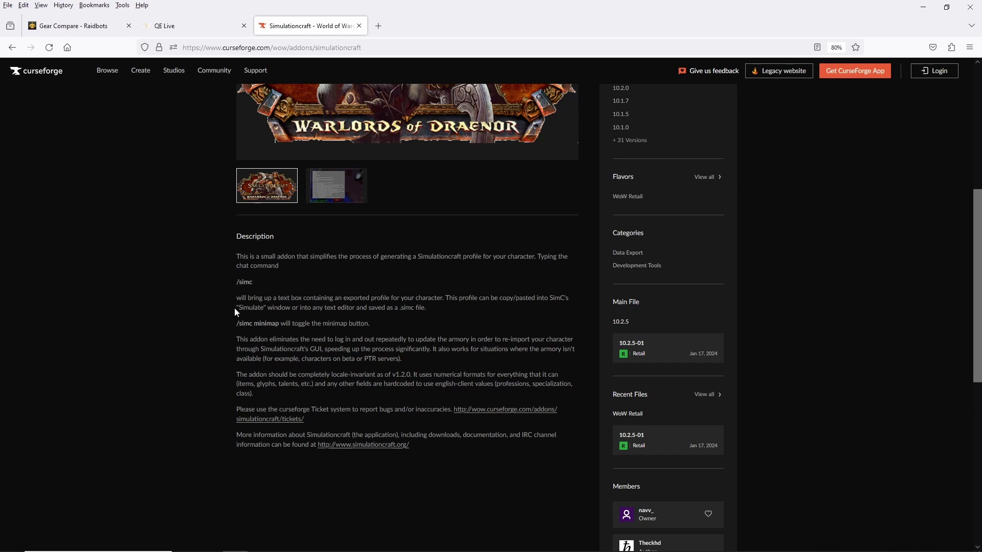
# Step: Switch to World of Warcraft and generate the character's profile export text with the SimulationCraft addon, closing and reopening it once
pyautogui.hotkey('alt', 'Tab')
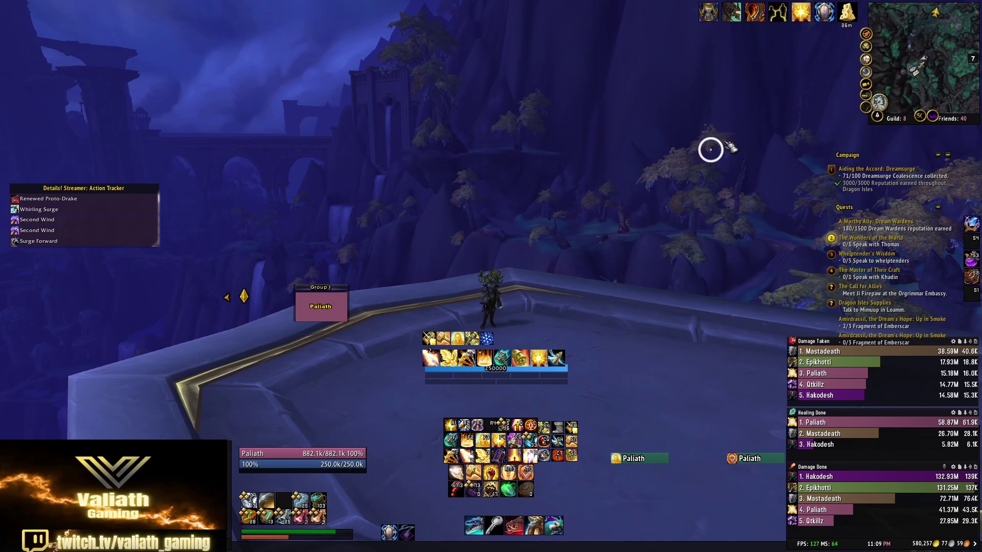
pyautogui.moveTo(966, 123)
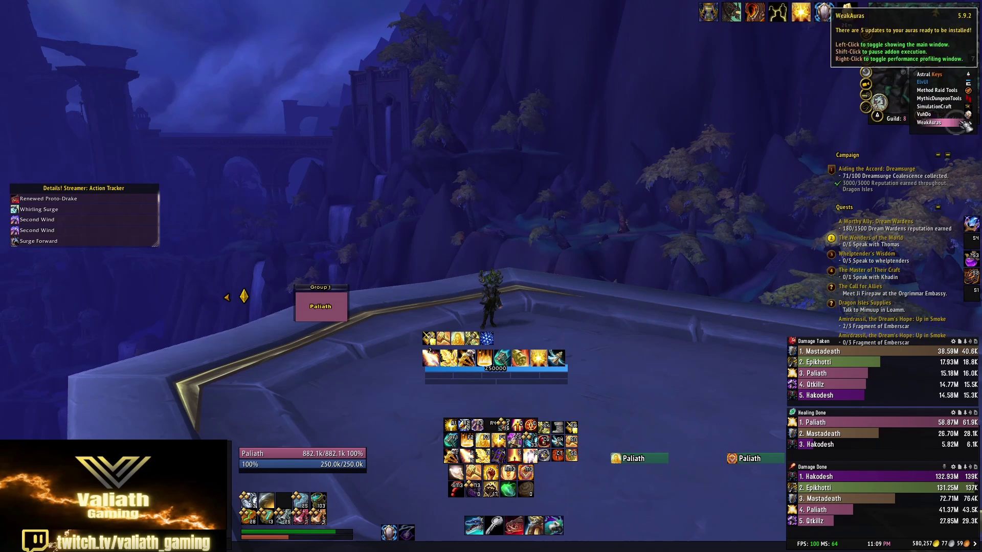
pyautogui.click(936, 106)
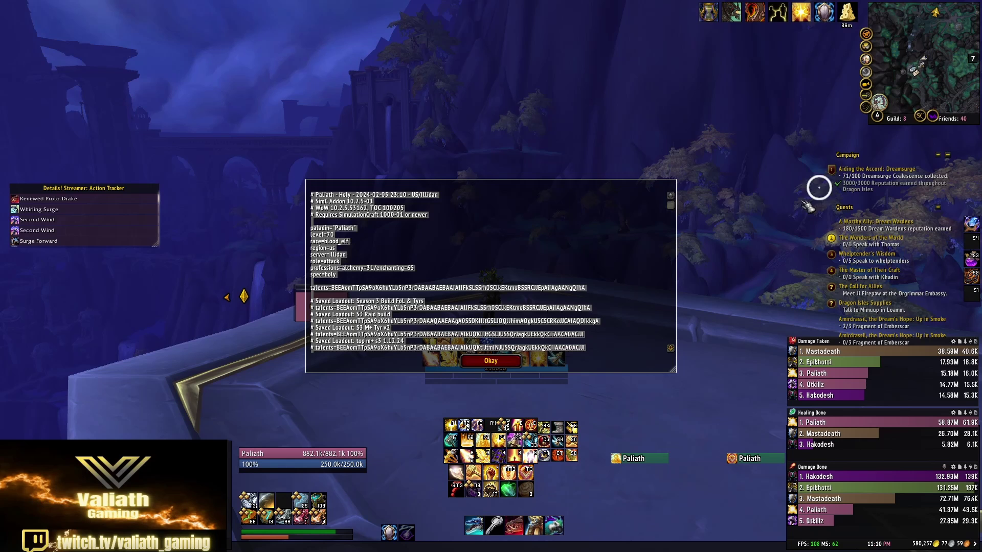
pyautogui.click(504, 362)
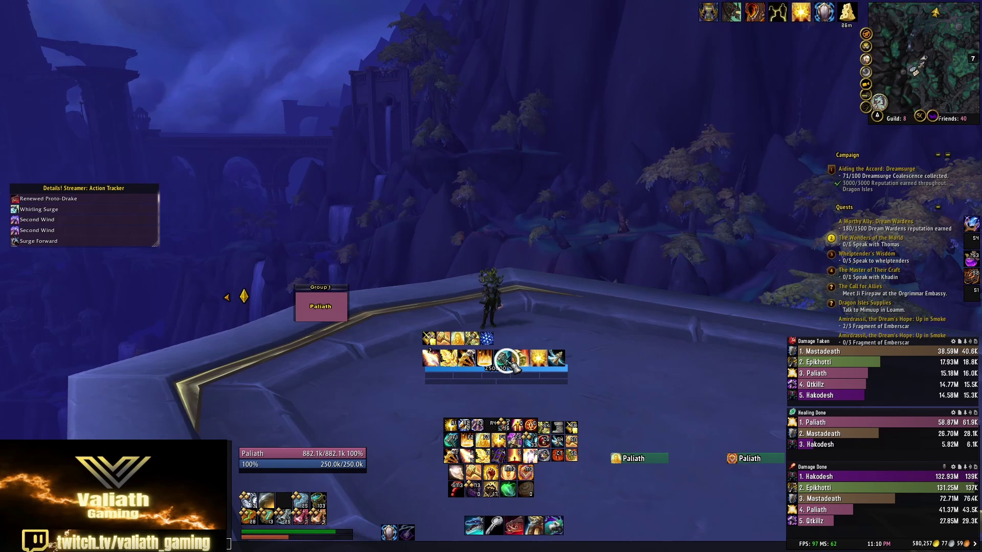
pyautogui.click(506, 362)
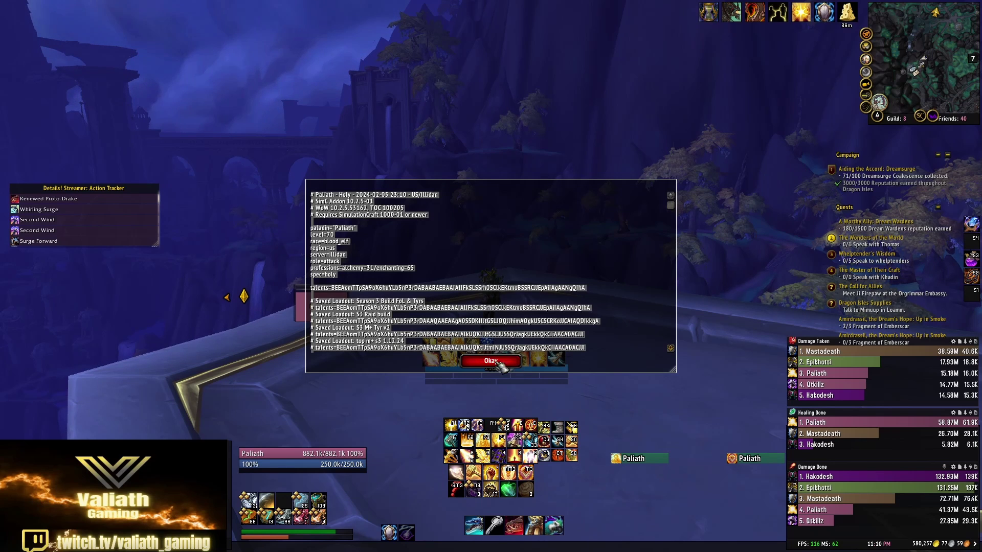
# Step: Read through the equipped gear and bag items in the SimulationCraft export, and close the export window
pyautogui.scroll(-15, 468, 266)
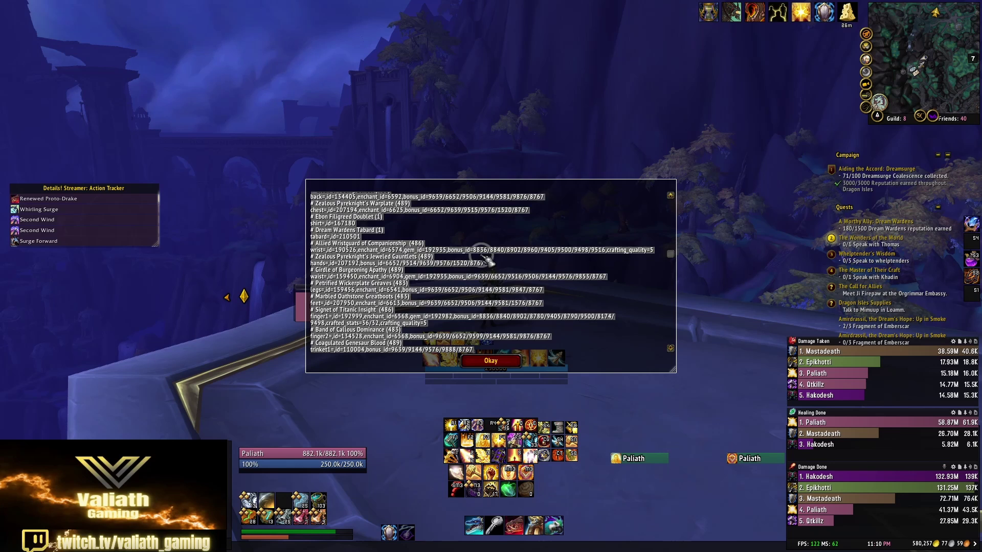
pyautogui.scroll(15, 484, 288)
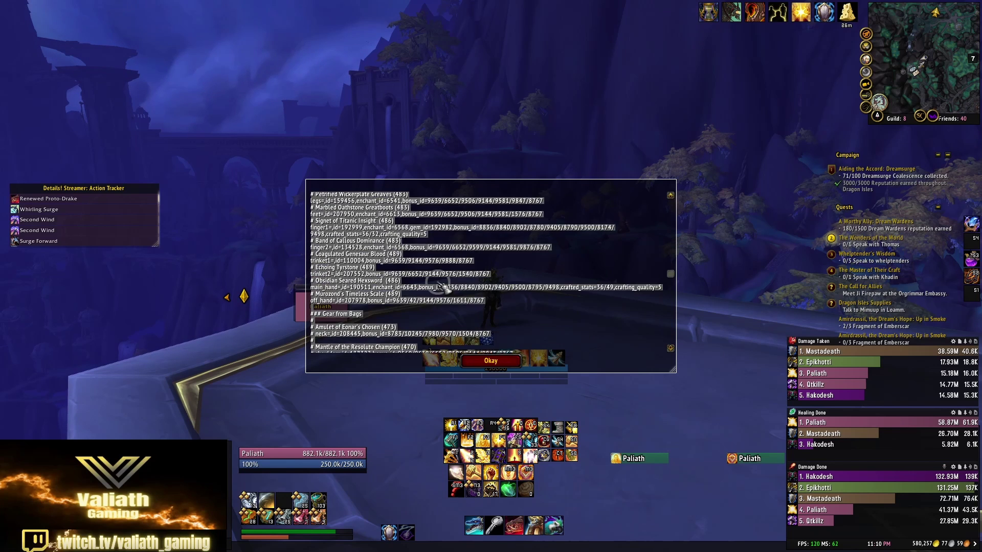
pyautogui.click(513, 362)
# Step: View the character's equipped gear and stats, bag contents and talent trees in World of Warcraft
pyautogui.press('c')
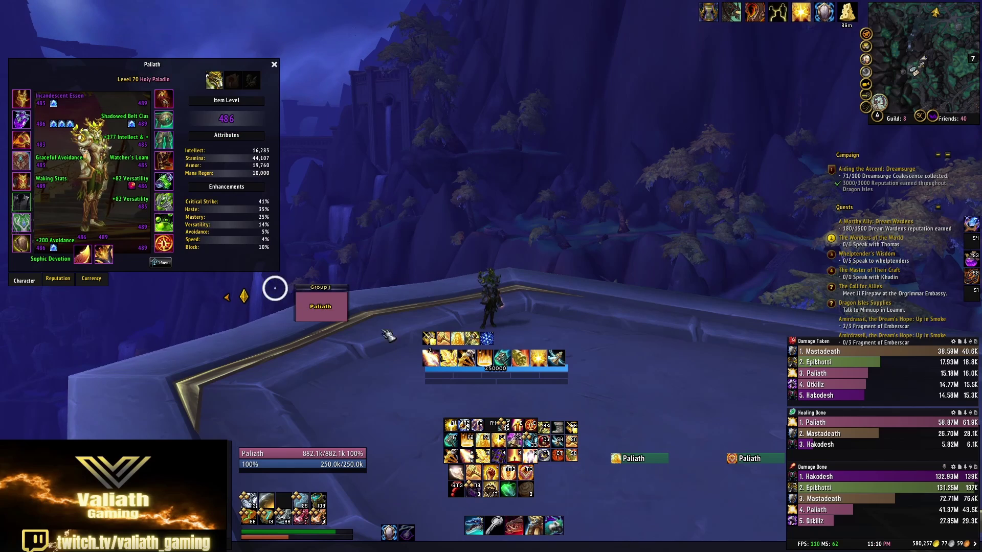
pyautogui.press('b')
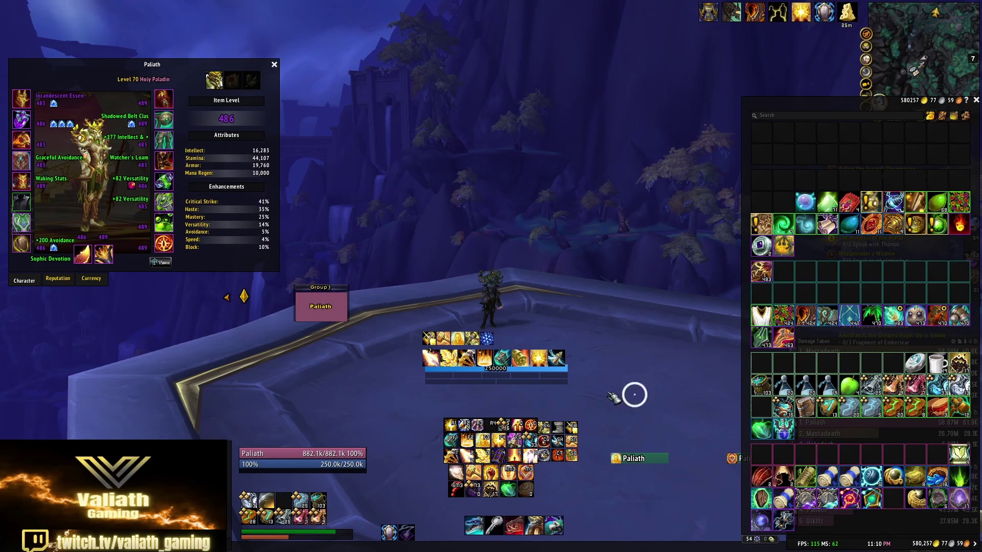
pyautogui.press('n')
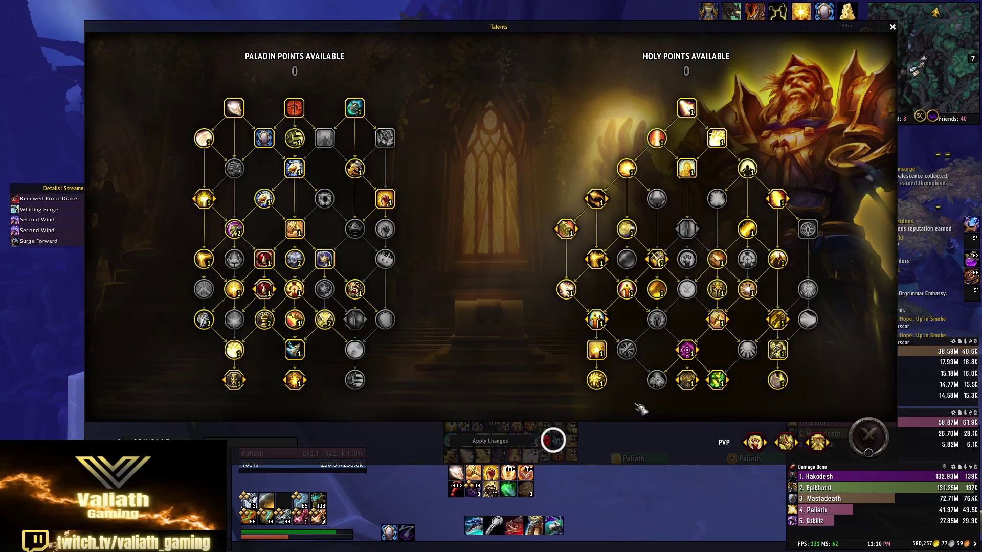
pyautogui.press('n')
pyautogui.moveTo(874, 385)
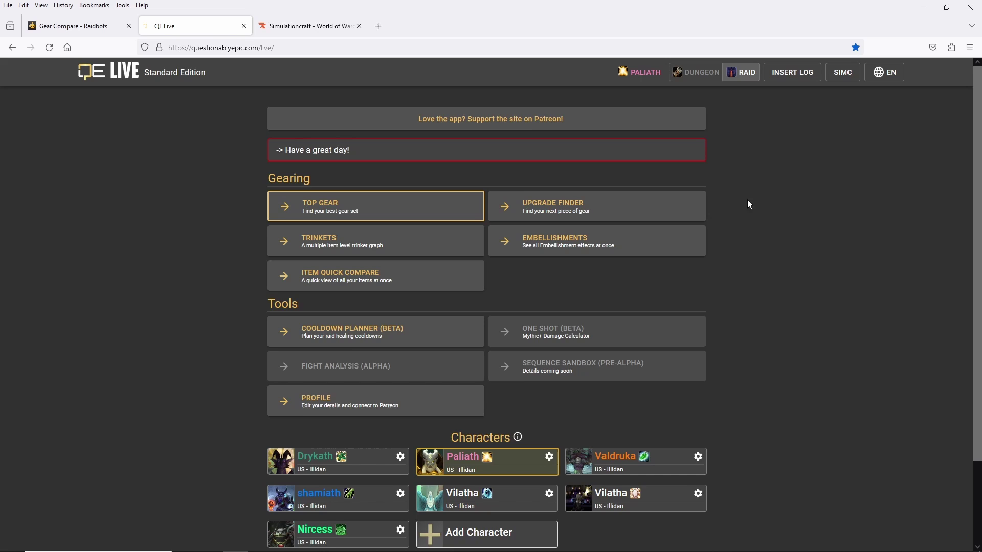
# Step: View the fields for adding a character on QE Live, and cancel without adding one
pyautogui.scroll(-3, 753, 189)
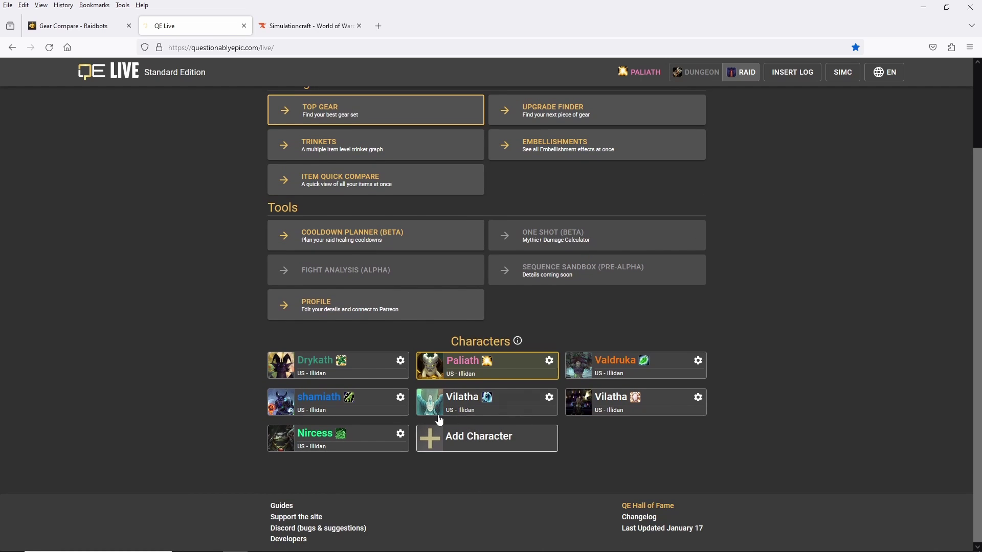
pyautogui.click(471, 448)
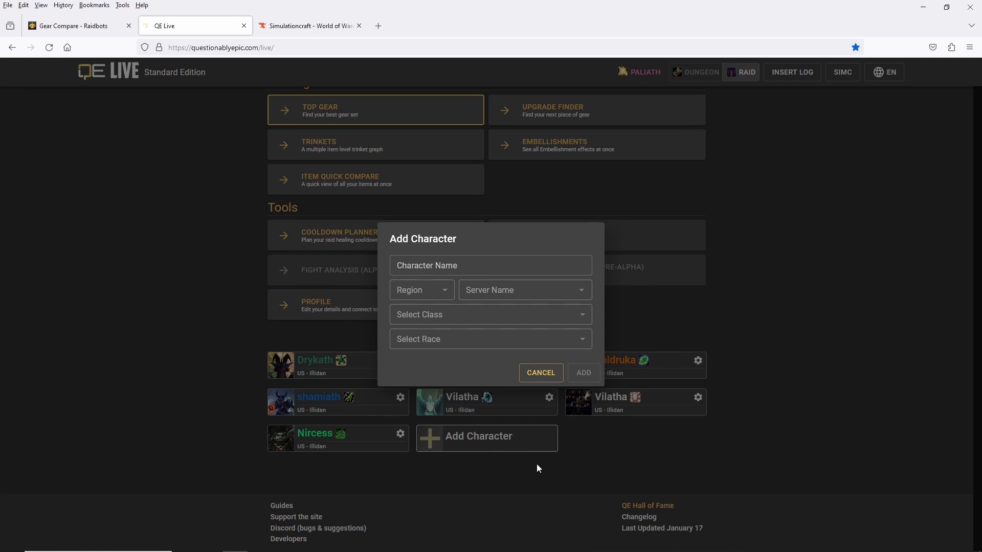
pyautogui.click(542, 375)
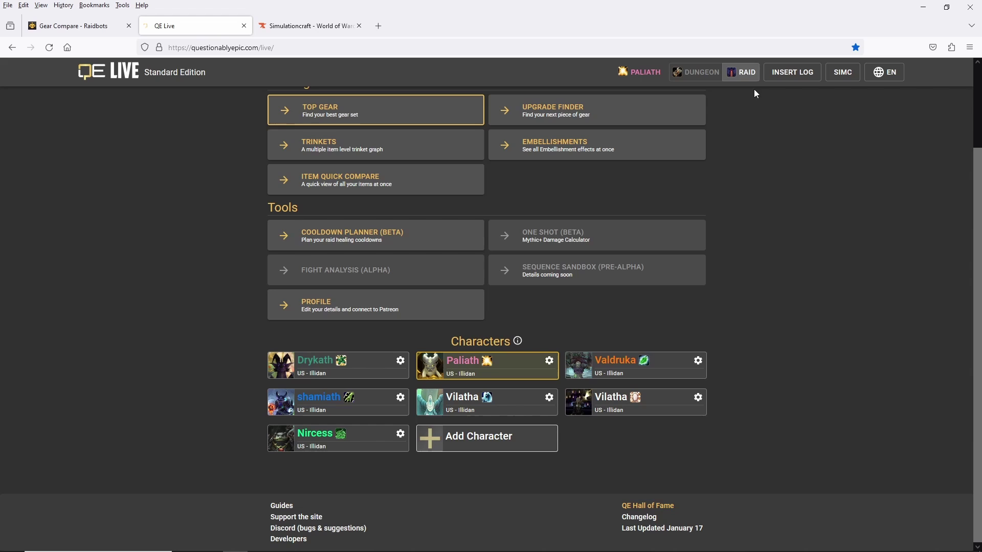
# Step: Set the QE Live content type to Dungeon
pyautogui.click(713, 82)
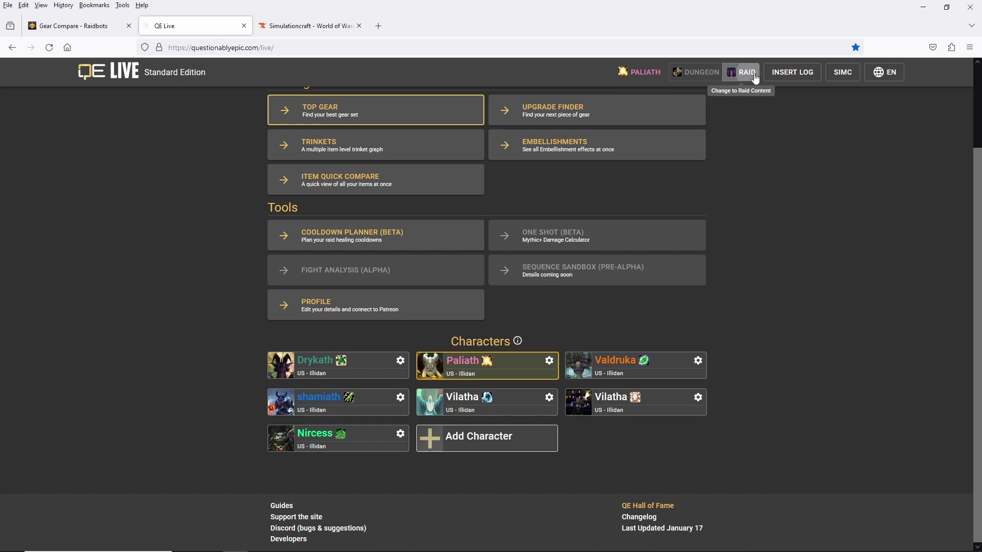
pyautogui.click(743, 82)
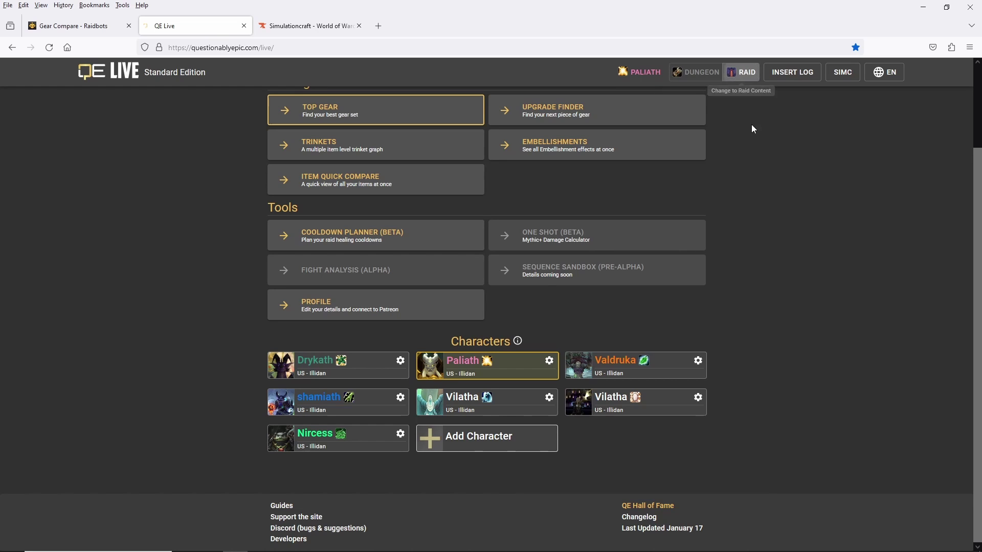
pyautogui.click(695, 76)
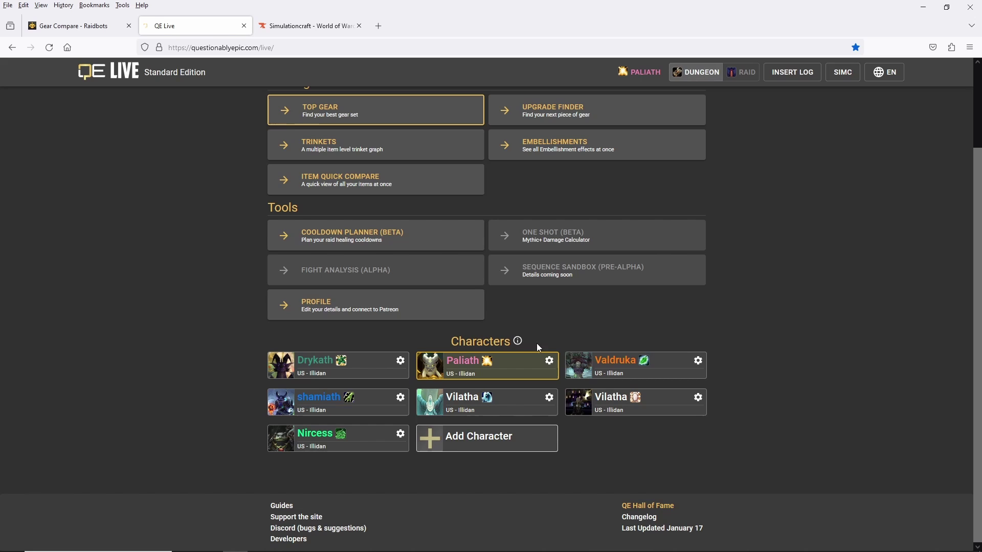
# Step: Review the Holy Paladin character's information, stat weights and current log settings on QE Live, and leave without saving
pyautogui.click(506, 368)
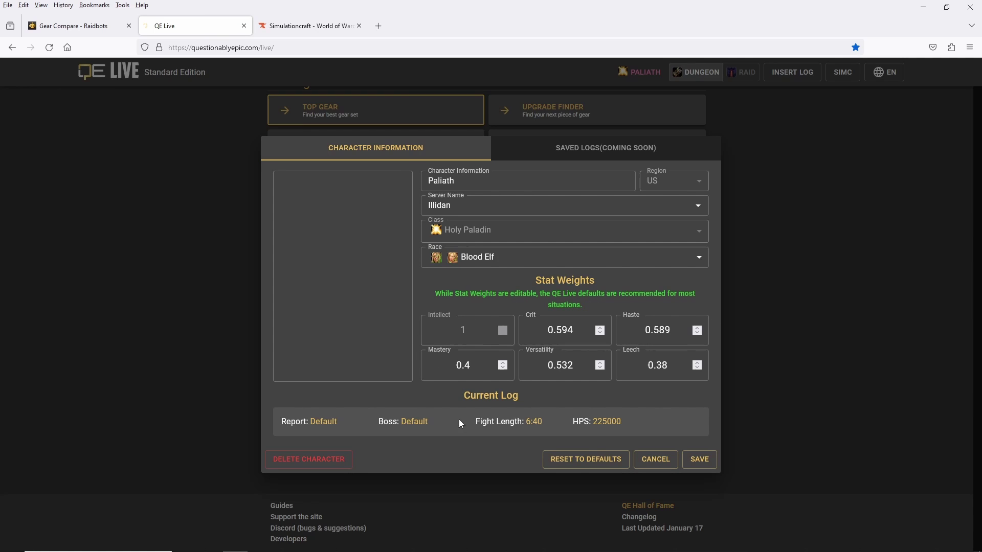
pyautogui.click(655, 460)
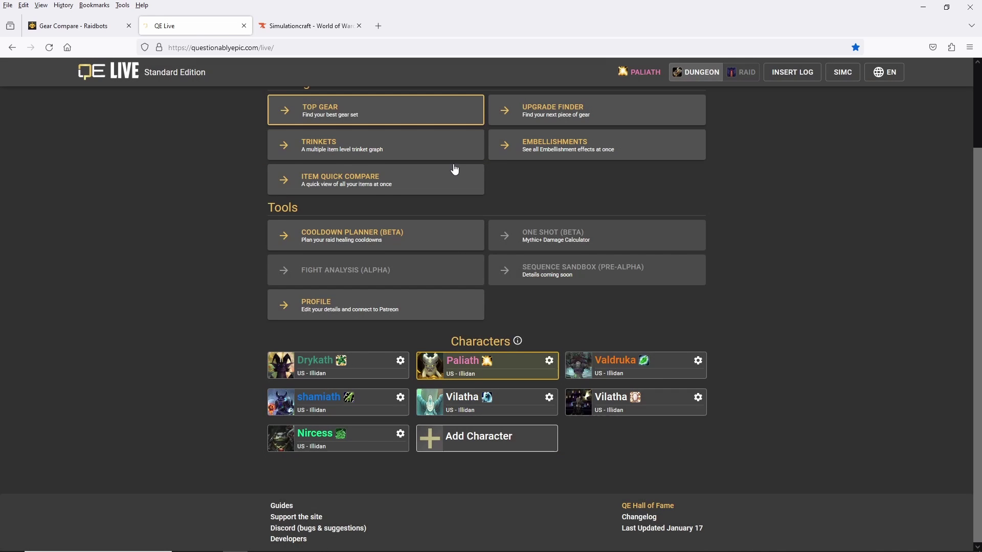
pyautogui.scroll(2, 279, 232)
pyautogui.scroll(1, 266, 243)
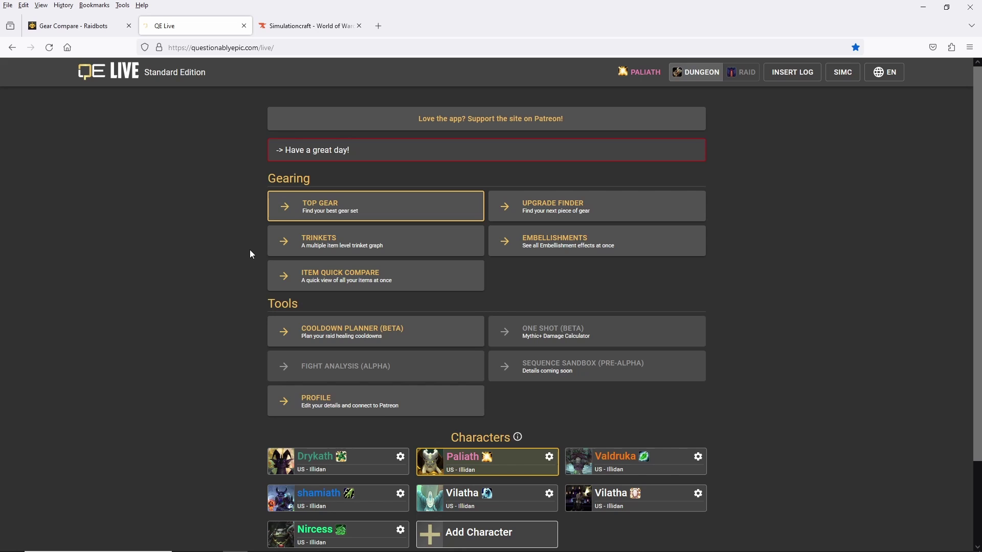
# Step: Import the Holy Paladin's gear into QE Live's Top Gear module from the SimC string
pyautogui.click(359, 211)
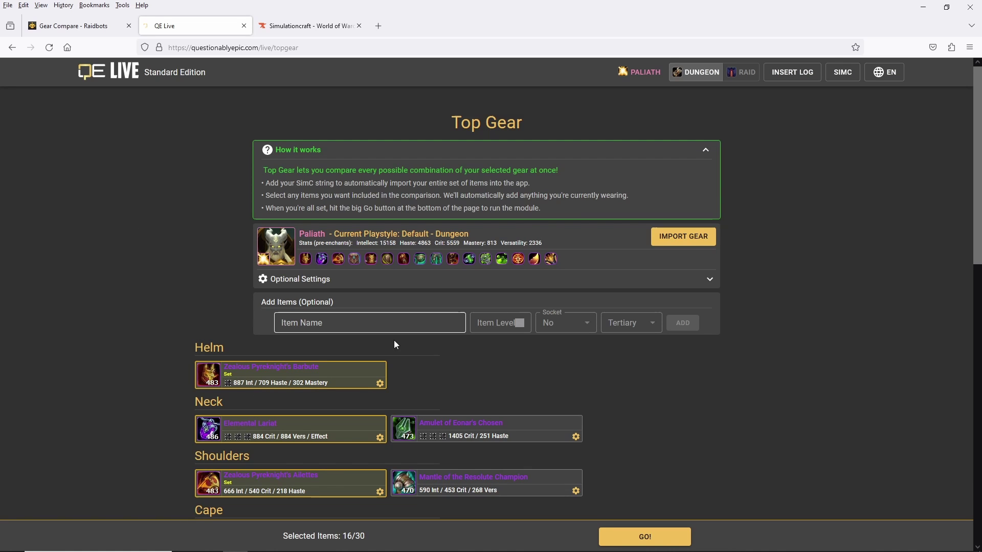
pyautogui.click(684, 236)
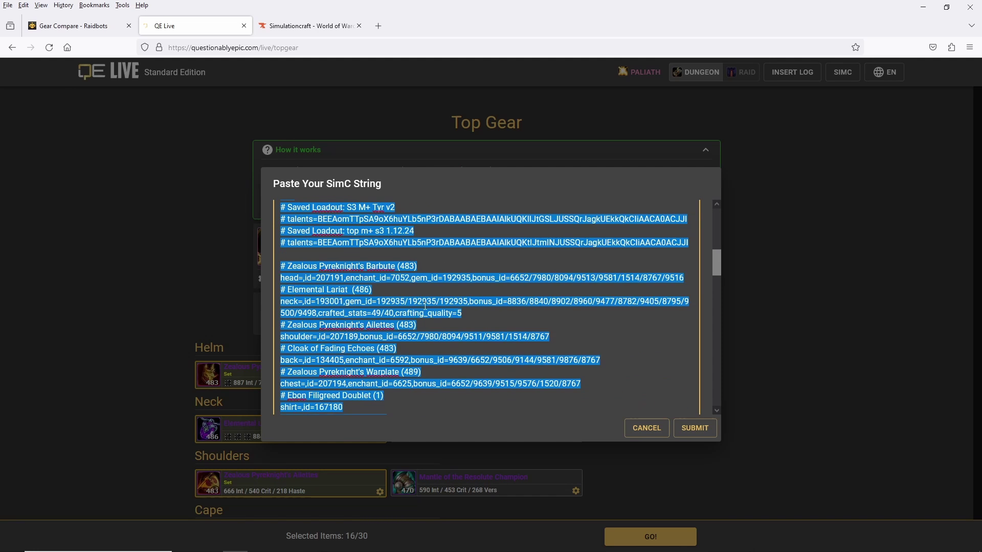
pyautogui.scroll(-15, 425, 306)
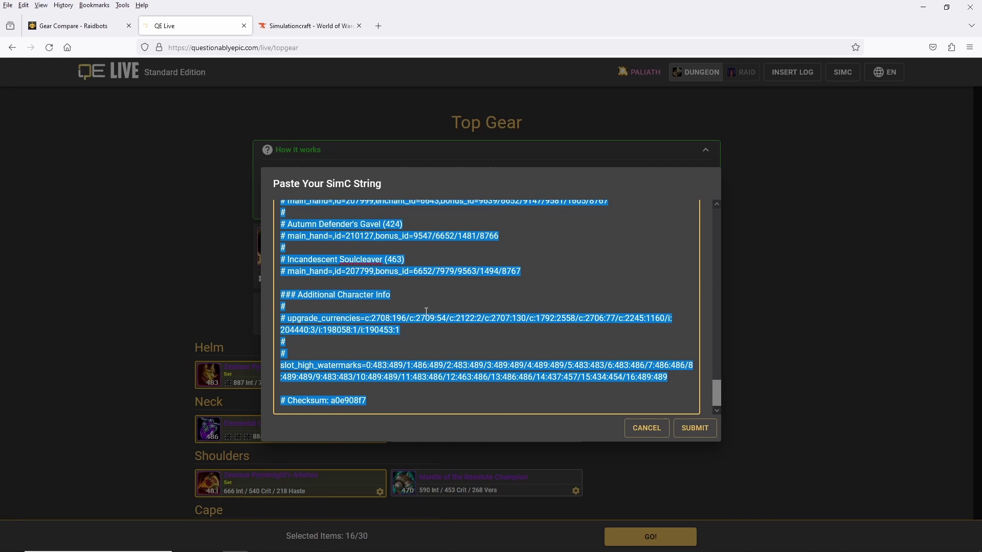
pyautogui.click(696, 428)
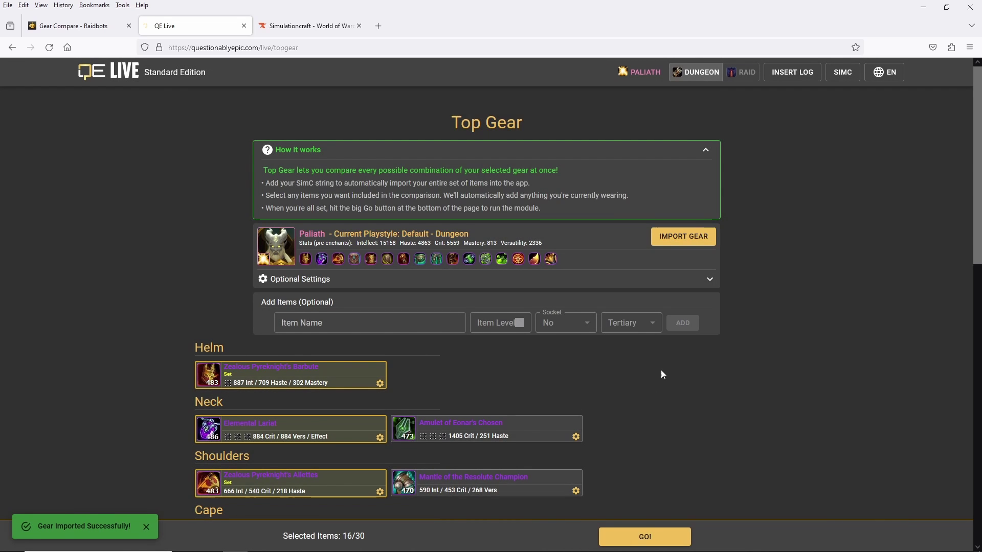
# Step: Include the Revitalizing Voodoo Totem and Smoldering Seedling trinkets and the Conflux Caller's Baton weapon in the Top Gear comparison
pyautogui.scroll(-6, 661, 370)
pyautogui.scroll(-5, 624, 322)
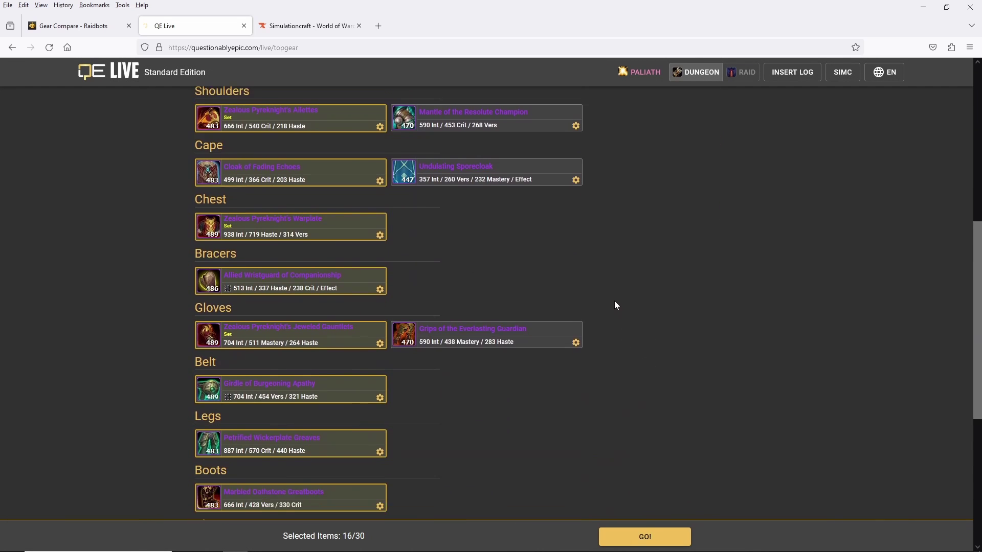
pyautogui.scroll(-3, 617, 305)
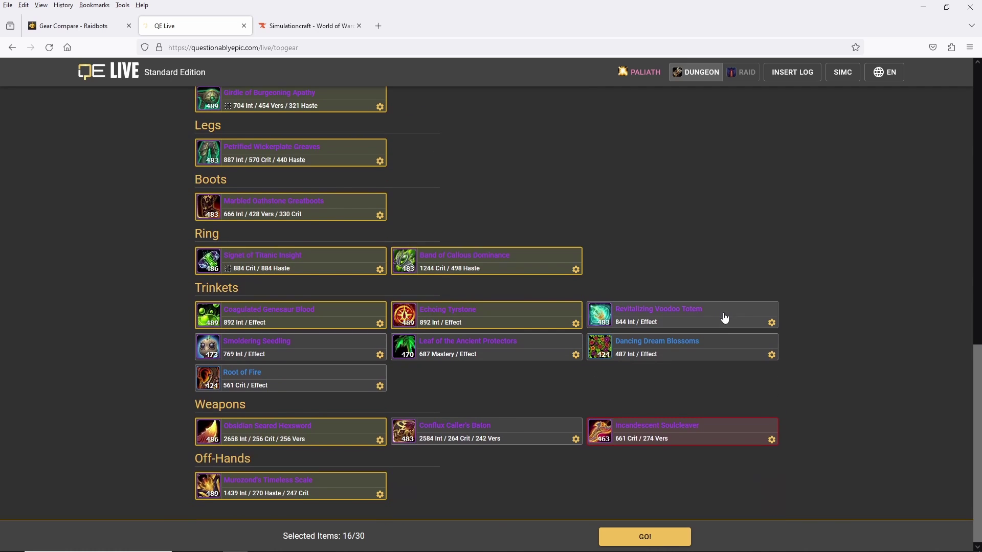
pyautogui.click(718, 313)
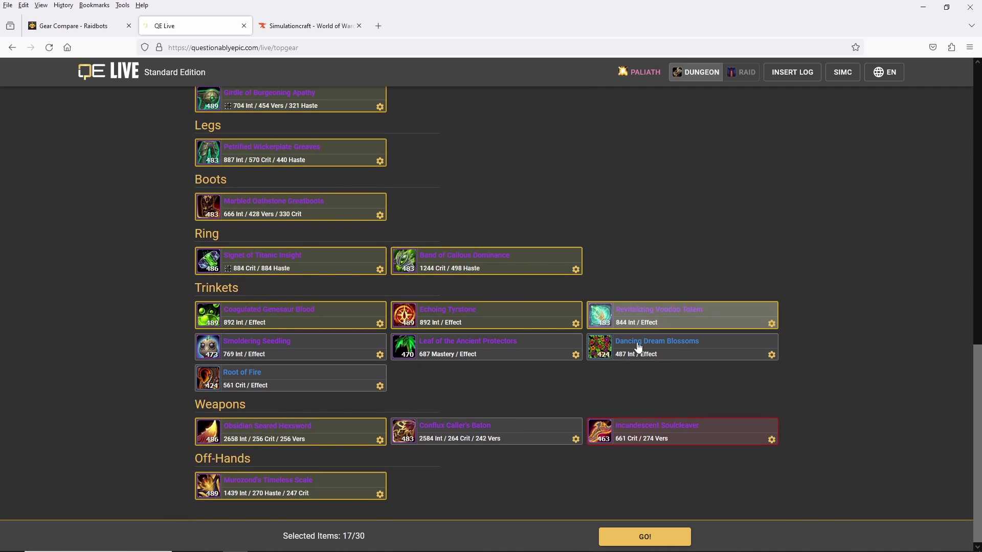
pyautogui.click(307, 352)
pyautogui.click(511, 435)
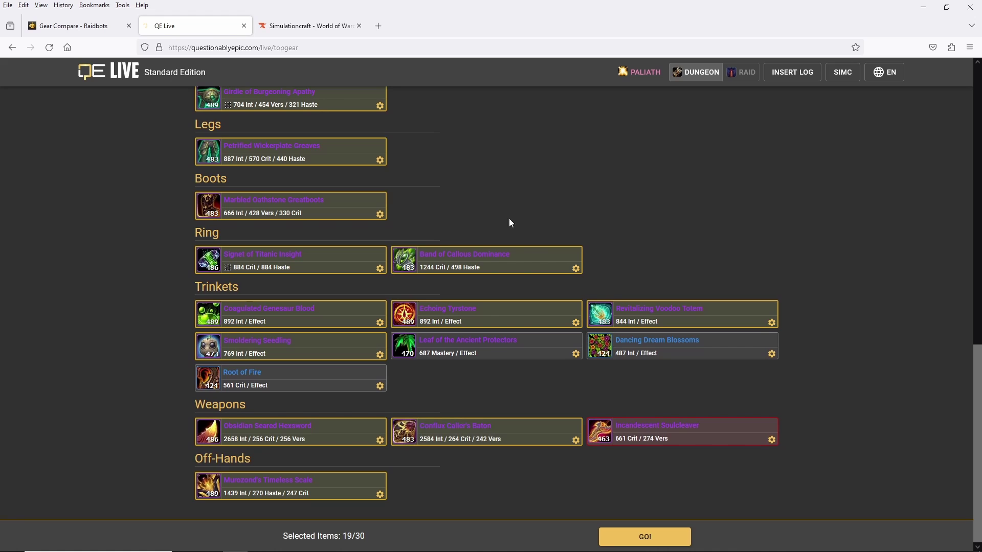
# Step: View the item options for the Revitalizing Voodoo Totem trinket, and dismiss them without choosing any
pyautogui.scroll(2, 364, 205)
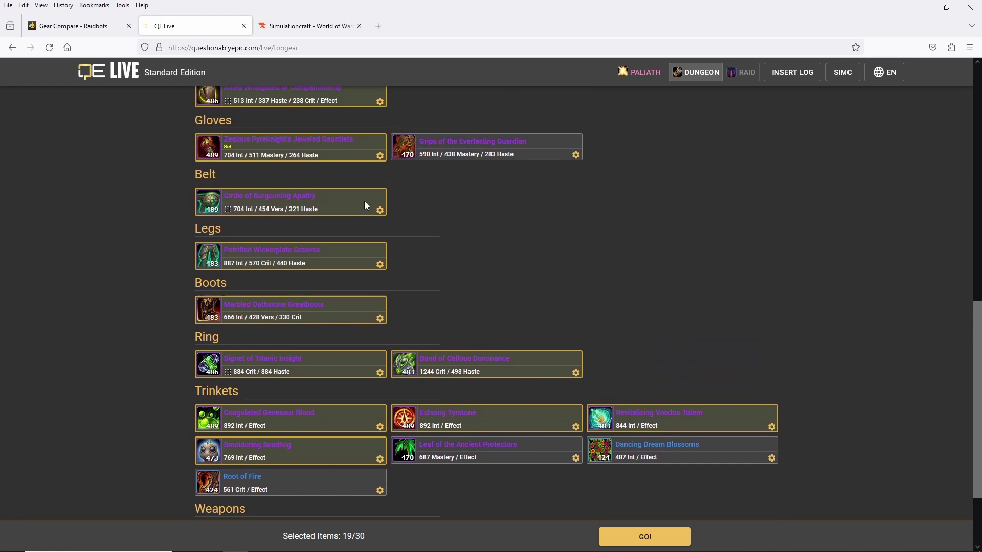
pyautogui.scroll(-1, 655, 281)
pyautogui.click(772, 376)
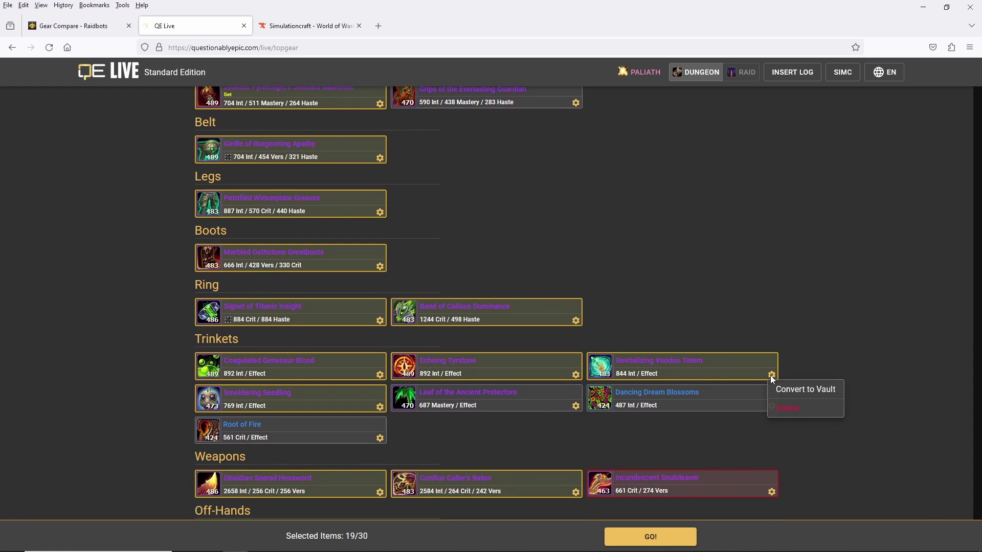
pyautogui.click(806, 373)
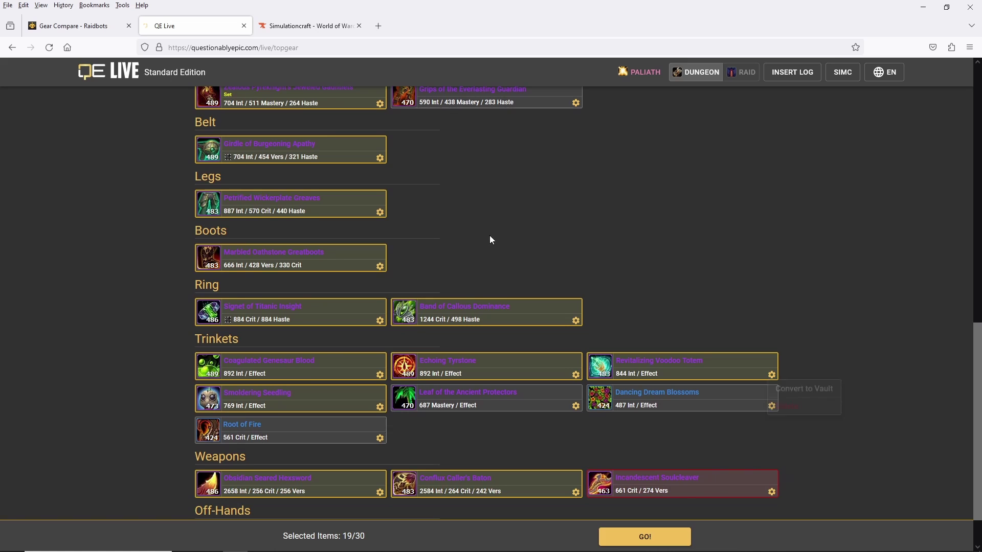
# Step: Add a copy of the Grips of the Everlasting Guardian upgraded to 483, and run the Top Gear comparison
pyautogui.click(576, 104)
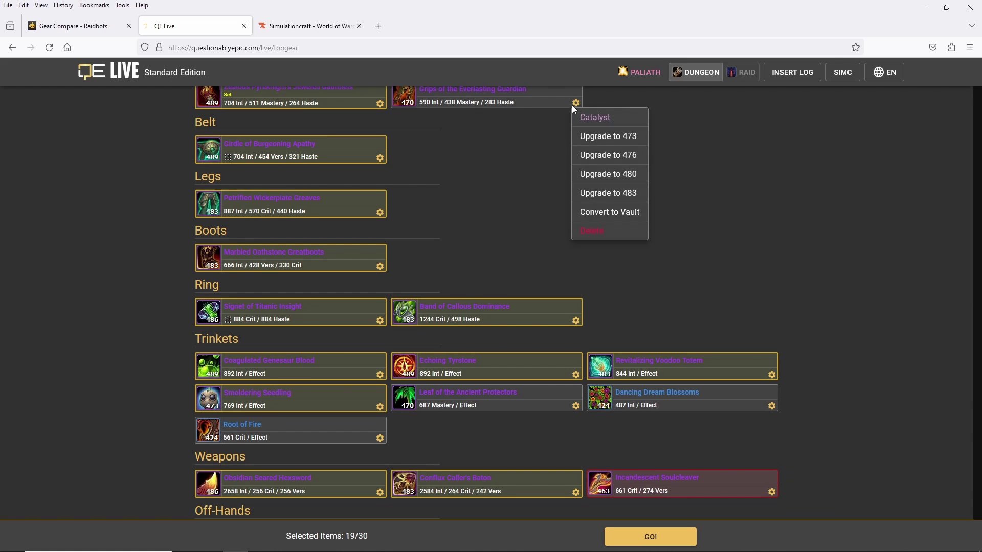
pyautogui.click(627, 193)
pyautogui.scroll(4, 730, 232)
pyautogui.scroll(-2, 708, 425)
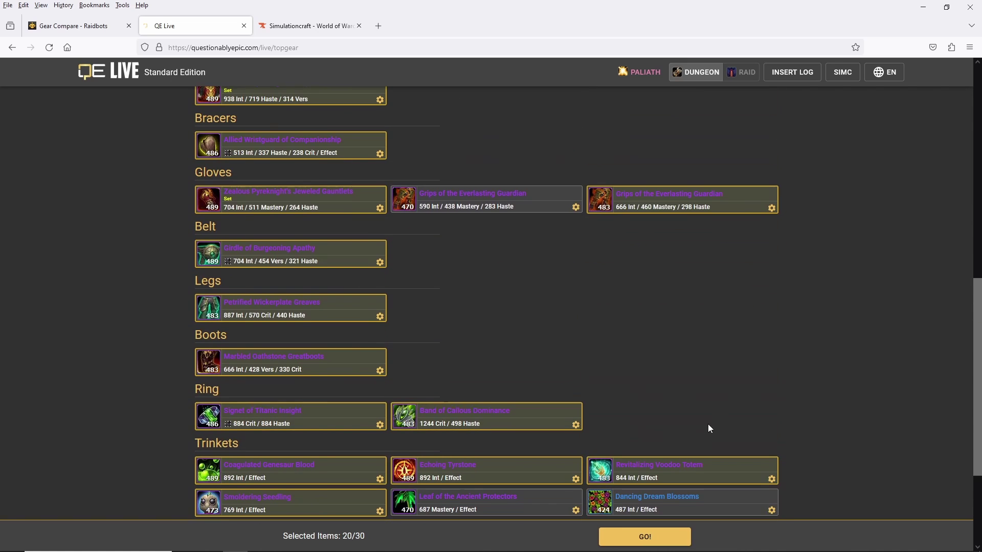
pyautogui.scroll(4, 665, 364)
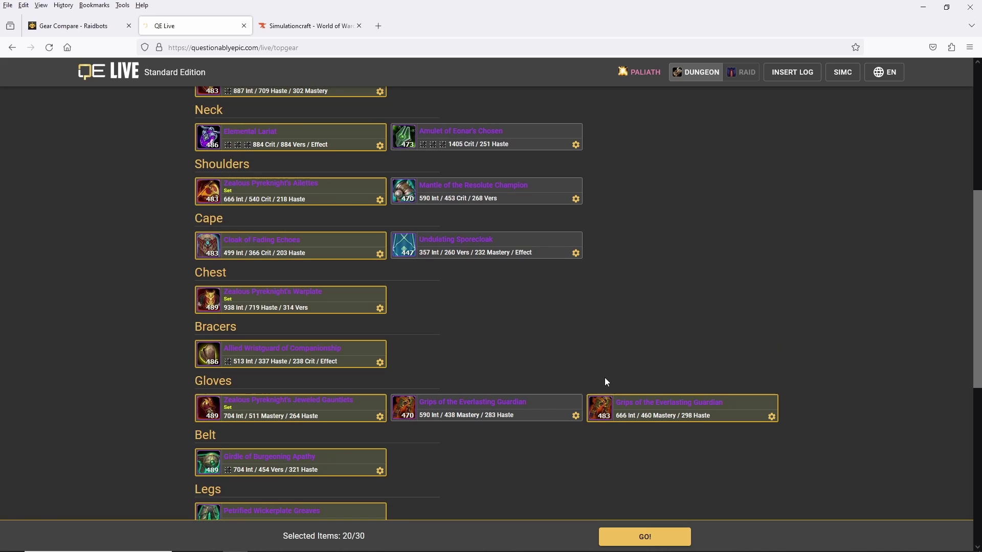
pyautogui.click(646, 538)
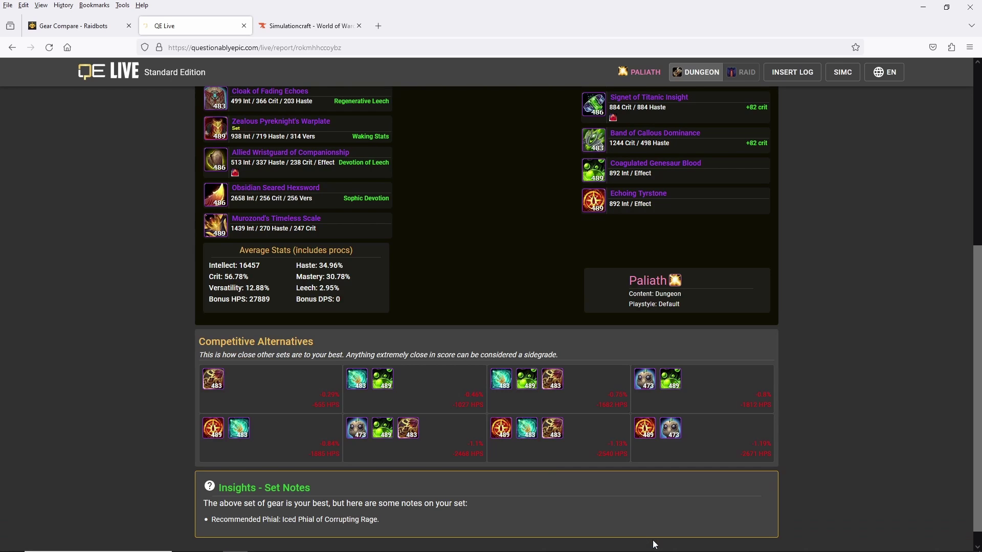
# Step: Review the Top Gear report's best set, average stats, competitive alternatives, set notes and vault advice
pyautogui.scroll(3, 456, 306)
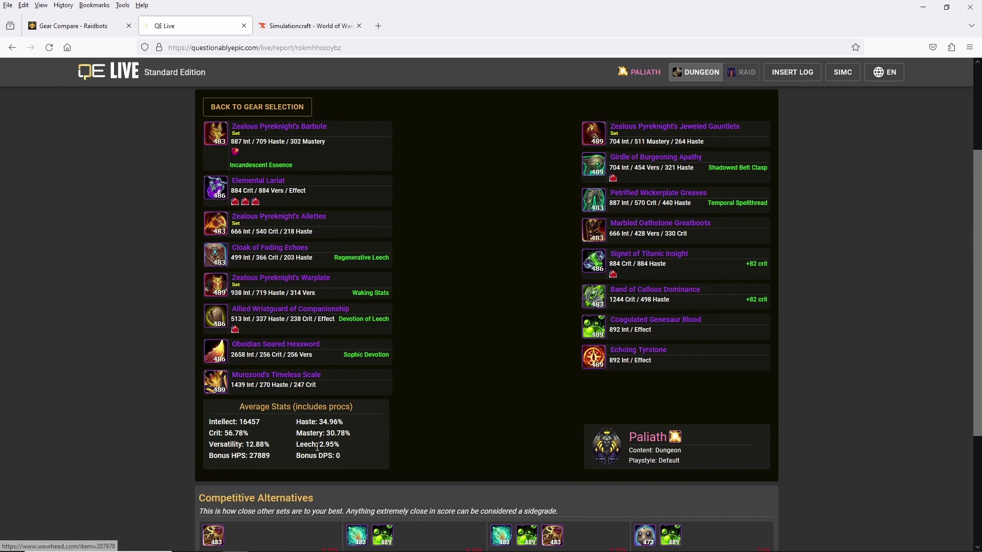
pyautogui.scroll(-3, 462, 361)
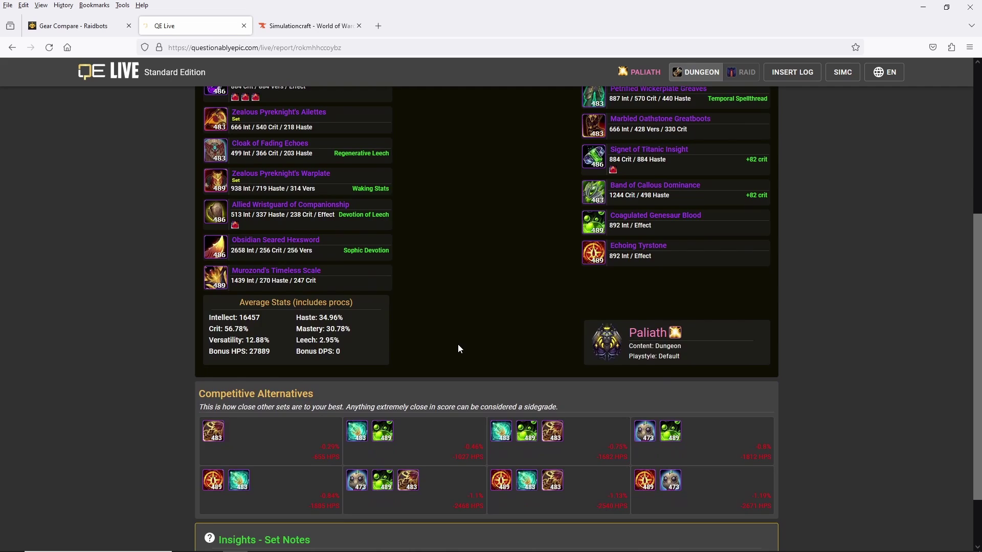
pyautogui.scroll(4, 459, 345)
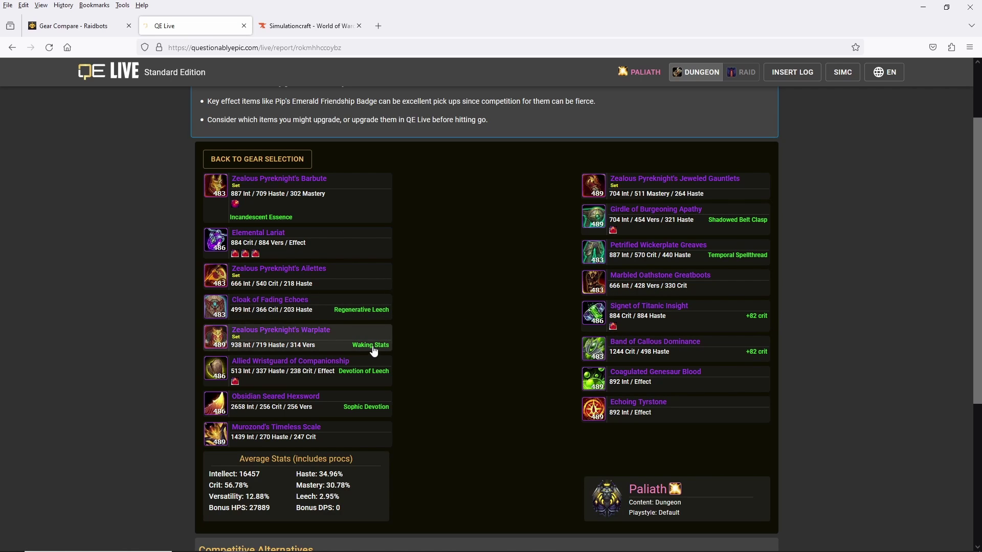
pyautogui.scroll(-5, 435, 373)
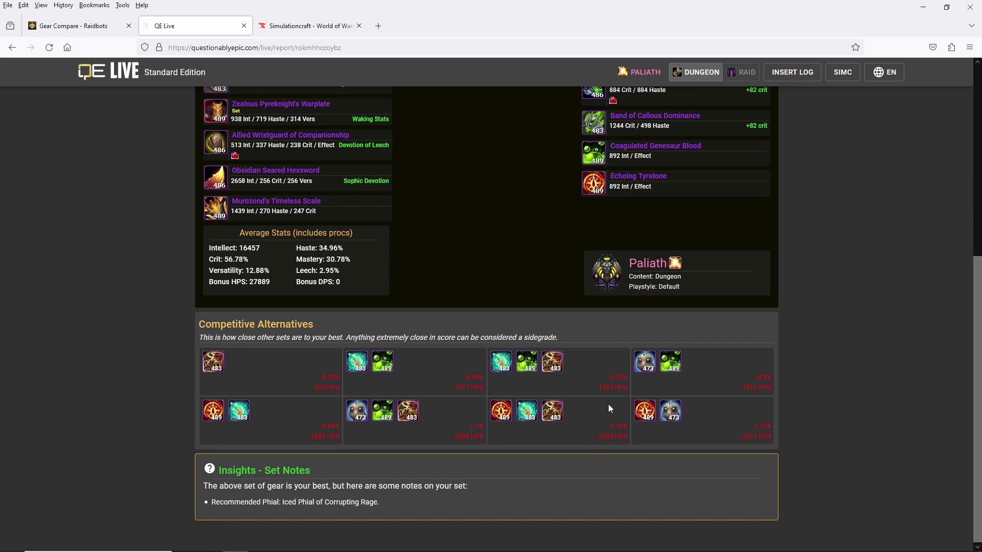
pyautogui.scroll(4, 462, 307)
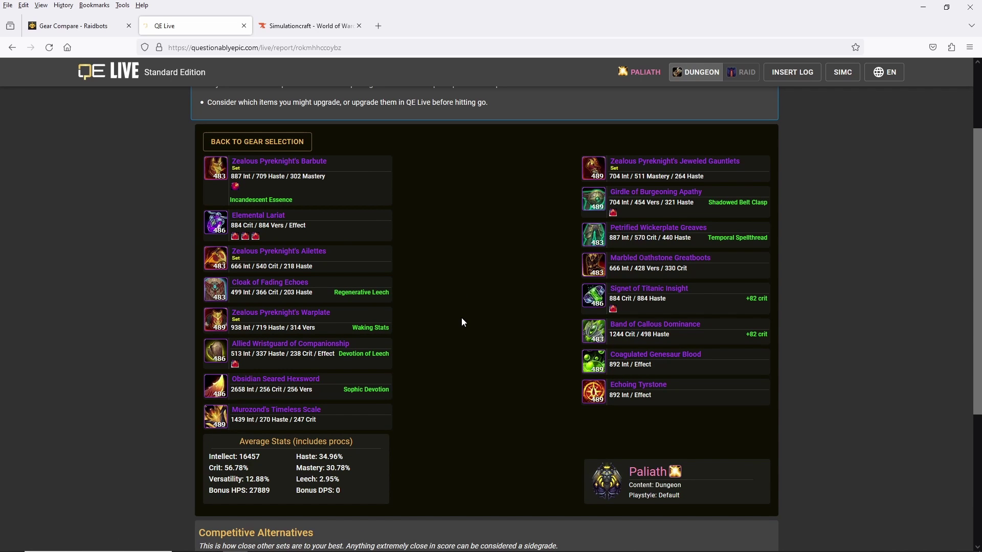
pyautogui.scroll(-3, 463, 322)
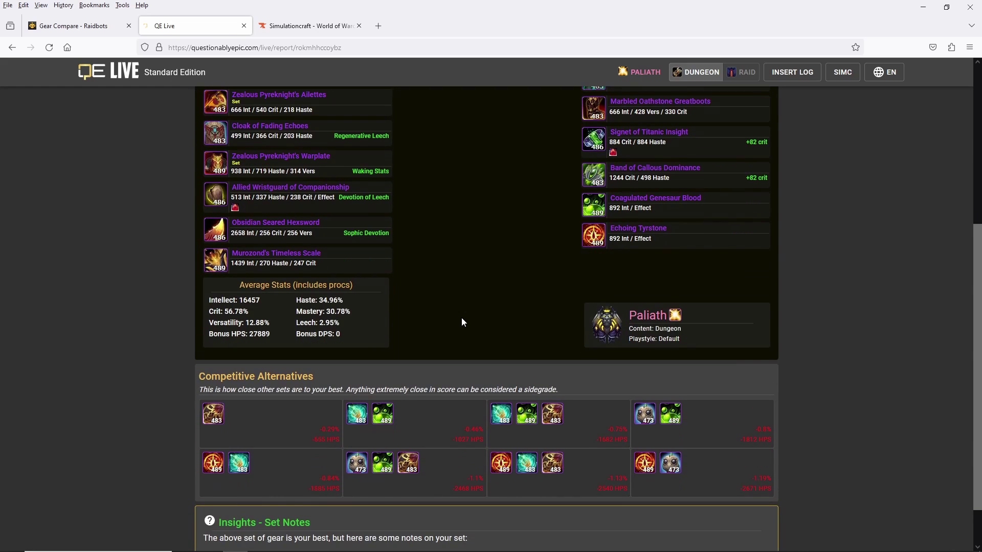
pyautogui.scroll(-2, 461, 318)
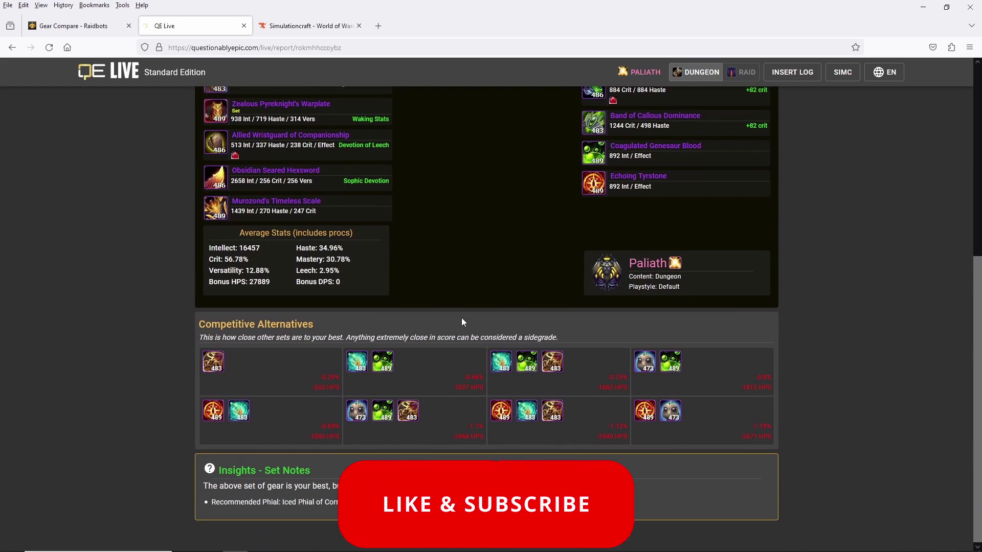
pyautogui.scroll(4, 461, 317)
pyautogui.scroll(3, 462, 317)
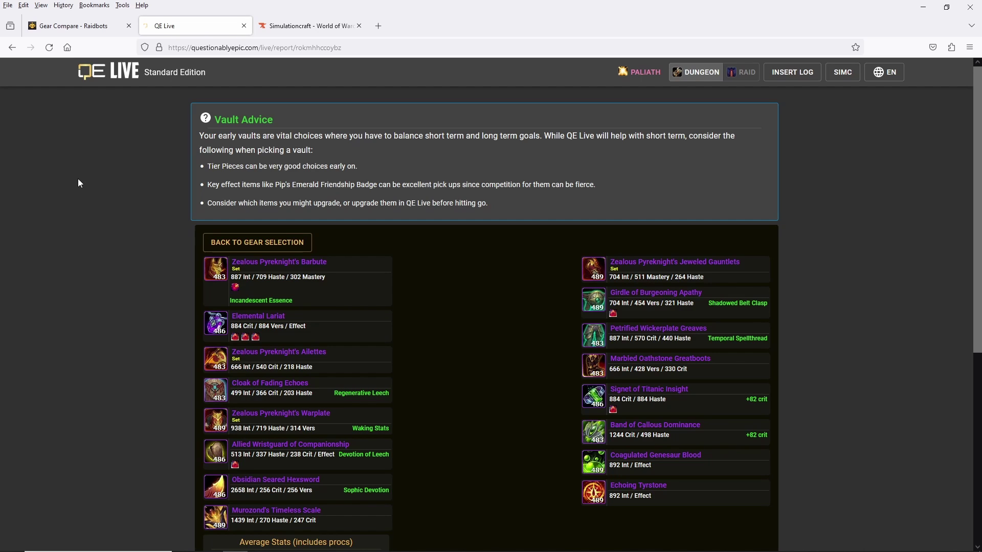
# Step: Open the Trinkets module from the main menu and import the character's gear from the SimC string
pyautogui.click(91, 75)
pyautogui.click(393, 244)
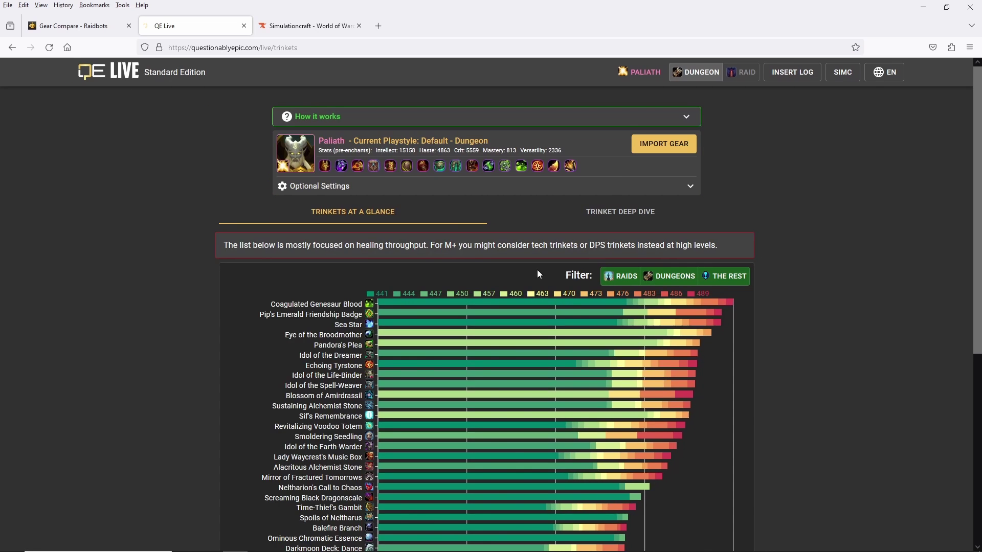
pyautogui.click(664, 144)
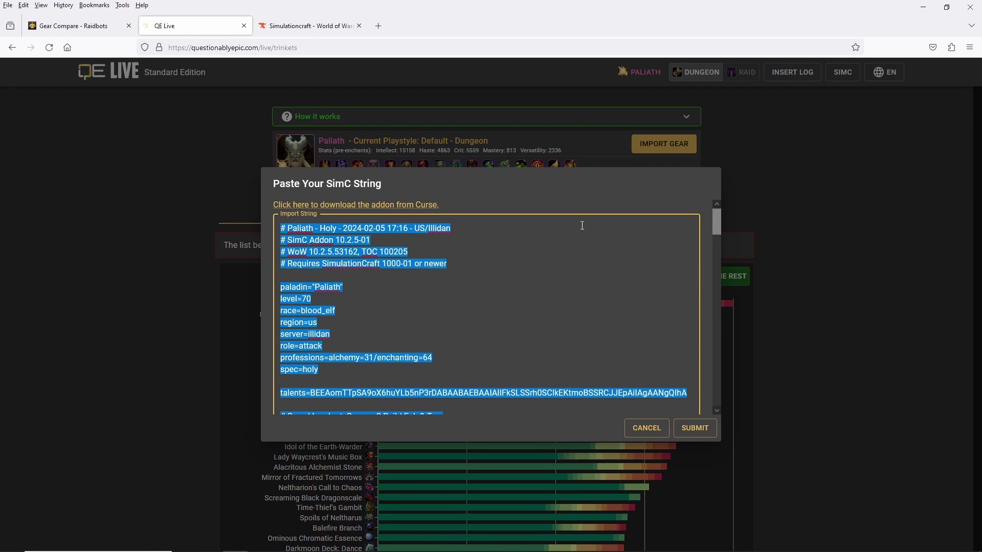
pyautogui.click(694, 428)
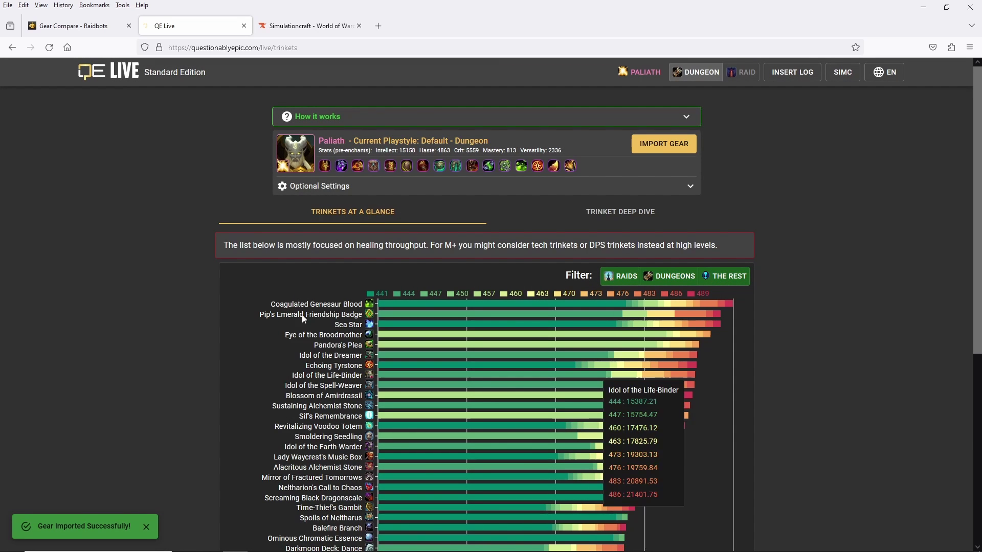
# Step: Try hiding The Rest and Raids trinkets in the chart filter, and turn both filters back on
pyautogui.scroll(-2, 804, 408)
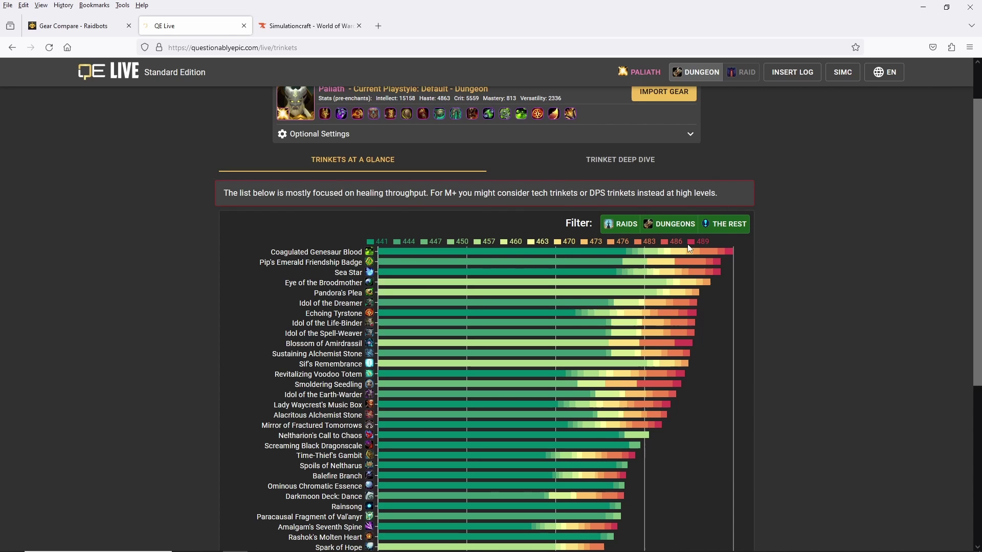
pyautogui.click(727, 224)
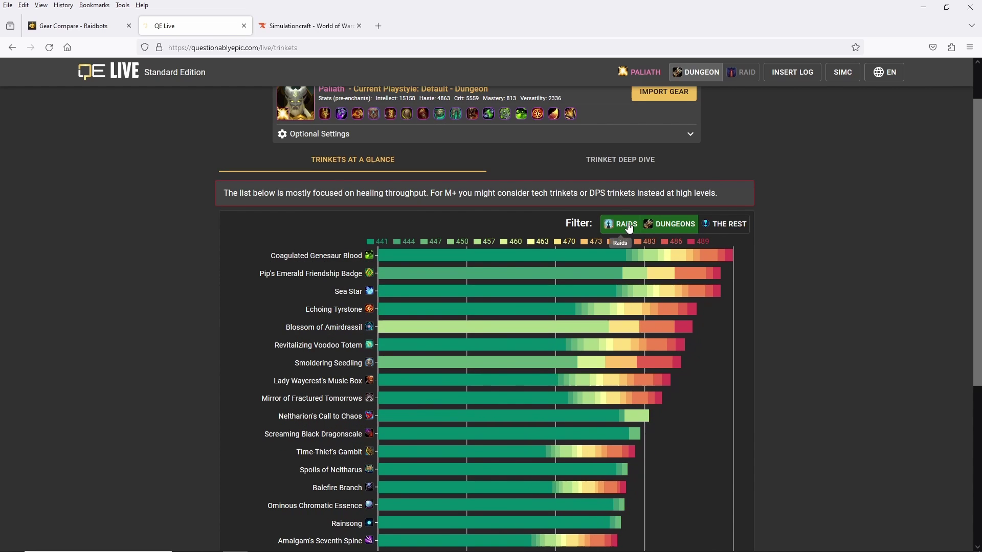
pyautogui.click(629, 227)
pyautogui.click(628, 227)
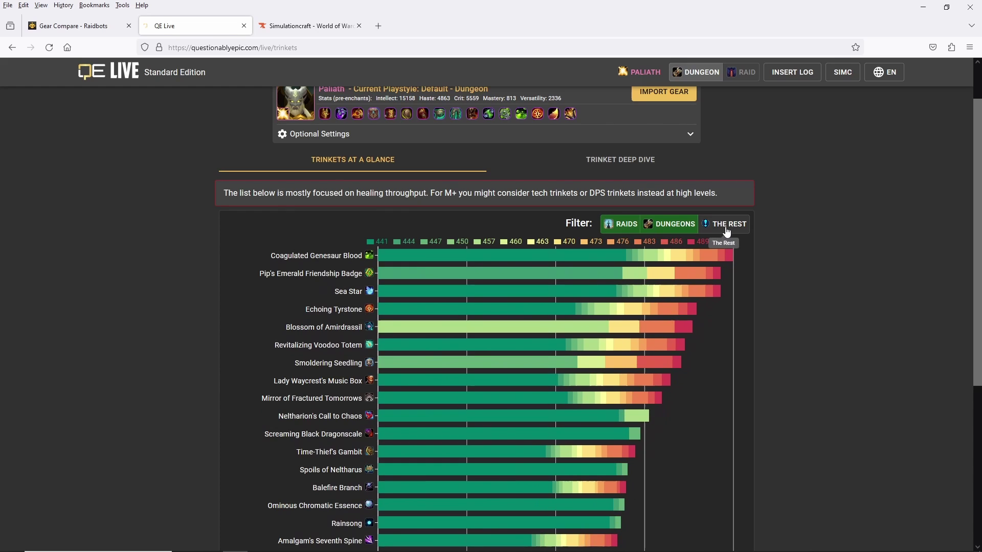
pyautogui.click(726, 227)
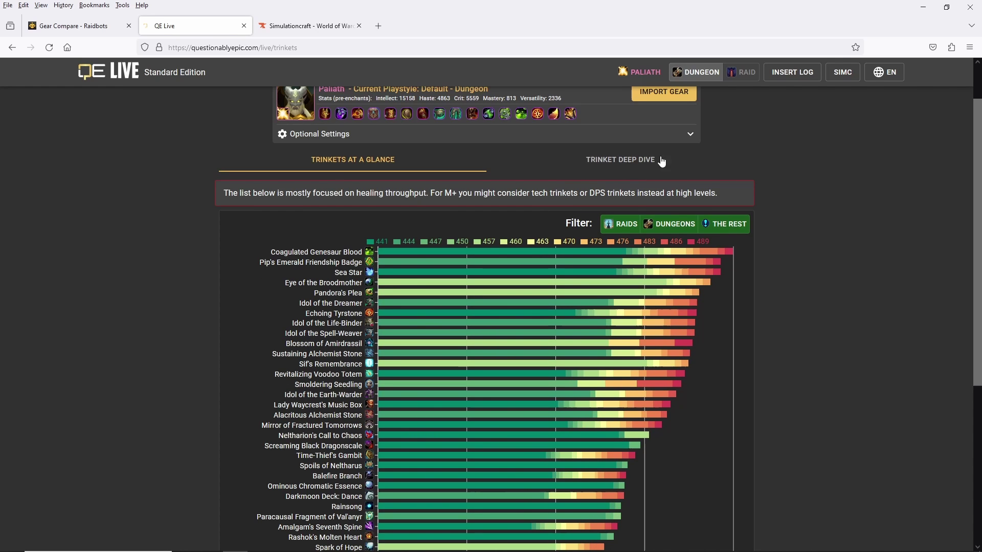
# Step: Read the Trinket Deep Dive descriptions of the raid and dungeon drop trinkets
pyautogui.click(619, 163)
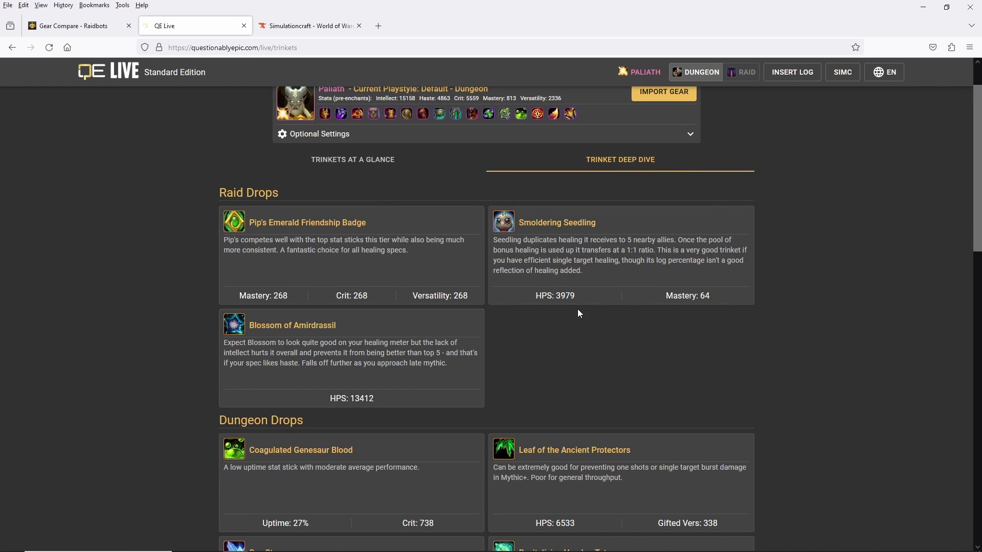
pyautogui.scroll(-7, 797, 340)
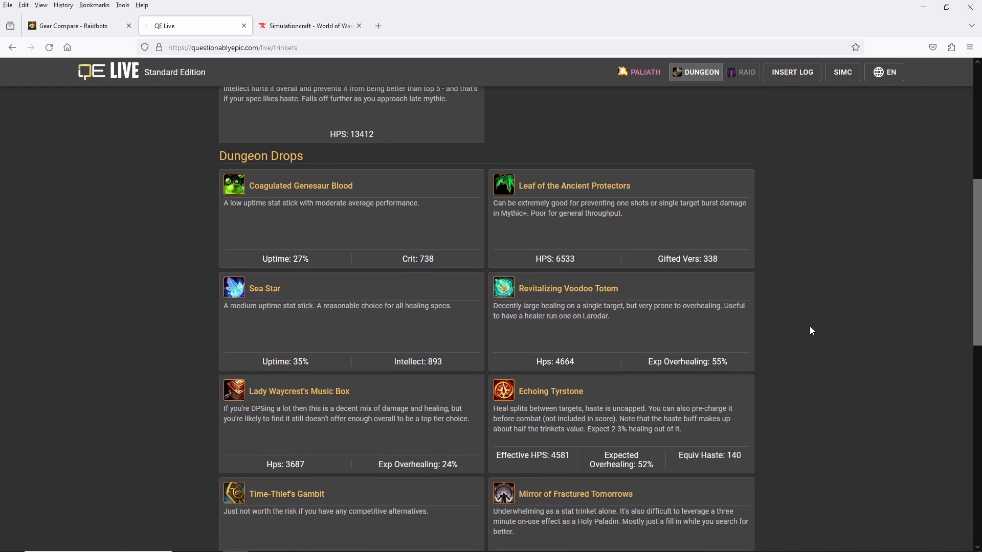
pyautogui.scroll(7, 813, 332)
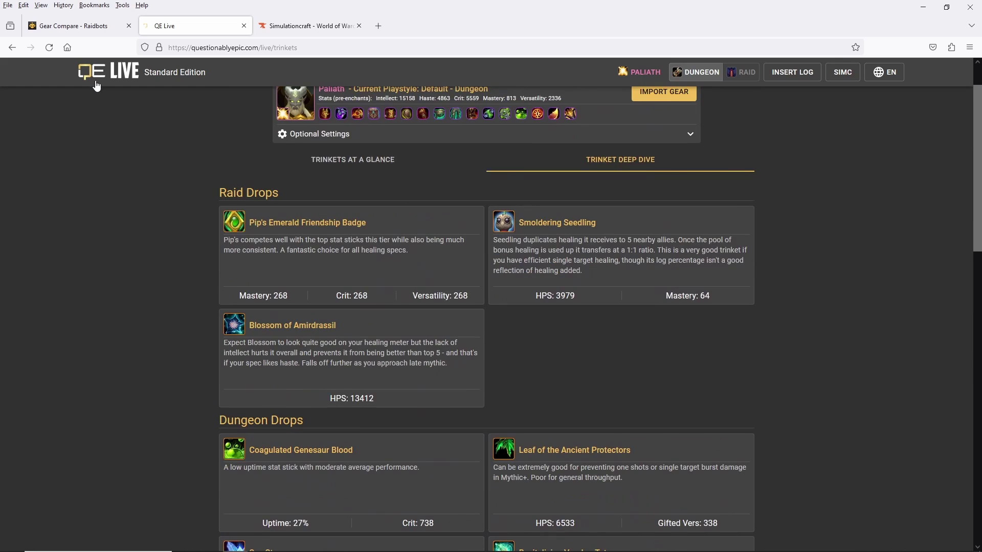
# Step: Open Item Quick Compare from the main menu and import the character's gear from the SimC string
pyautogui.click(98, 86)
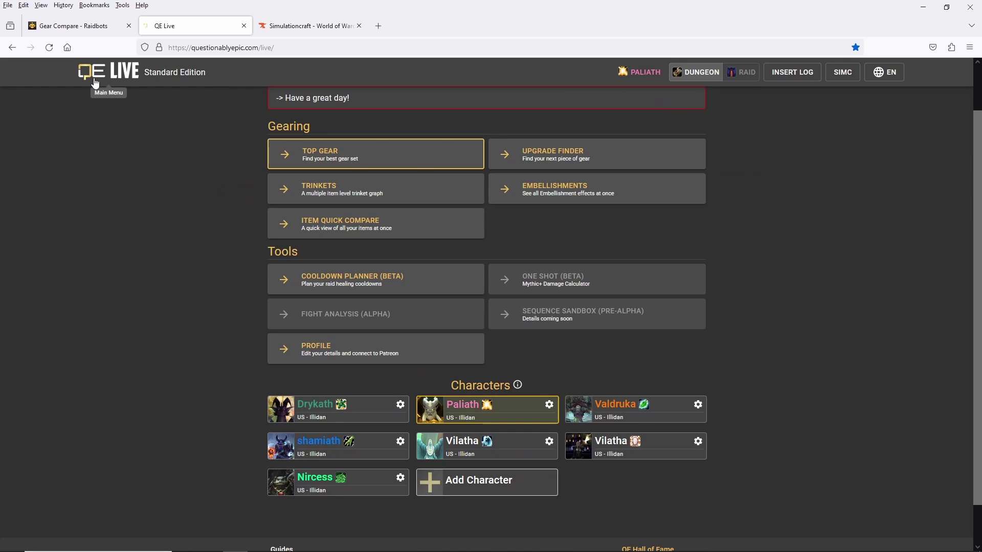
pyautogui.click(374, 229)
pyautogui.click(686, 208)
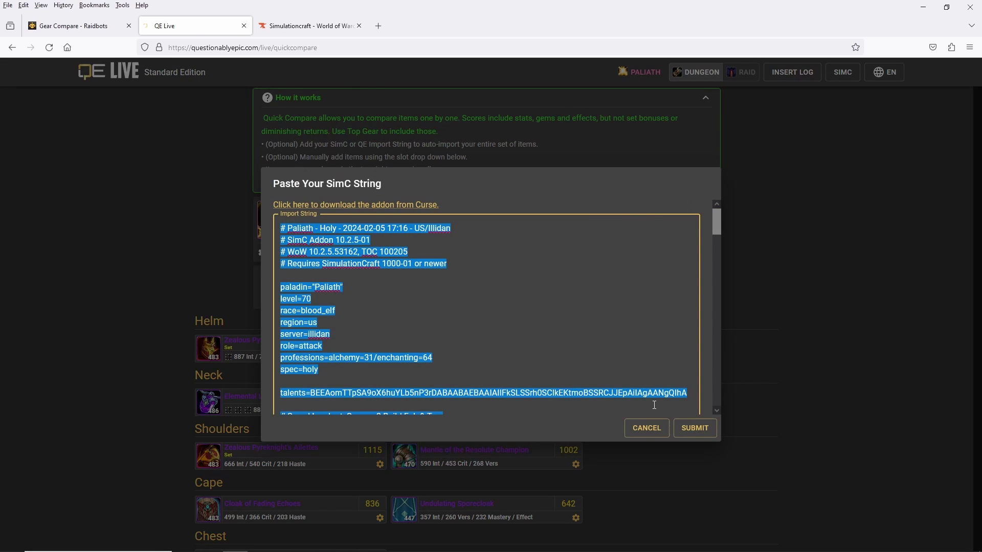
pyautogui.click(696, 428)
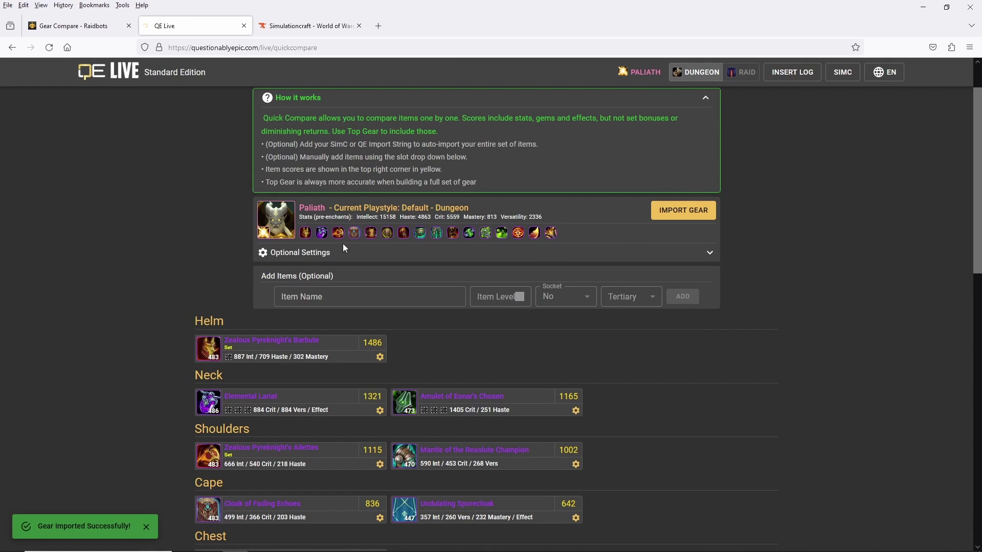
# Step: Compare the item scores within each gear slot, from the helm down to trinkets and weapons
pyautogui.scroll(-3, 535, 372)
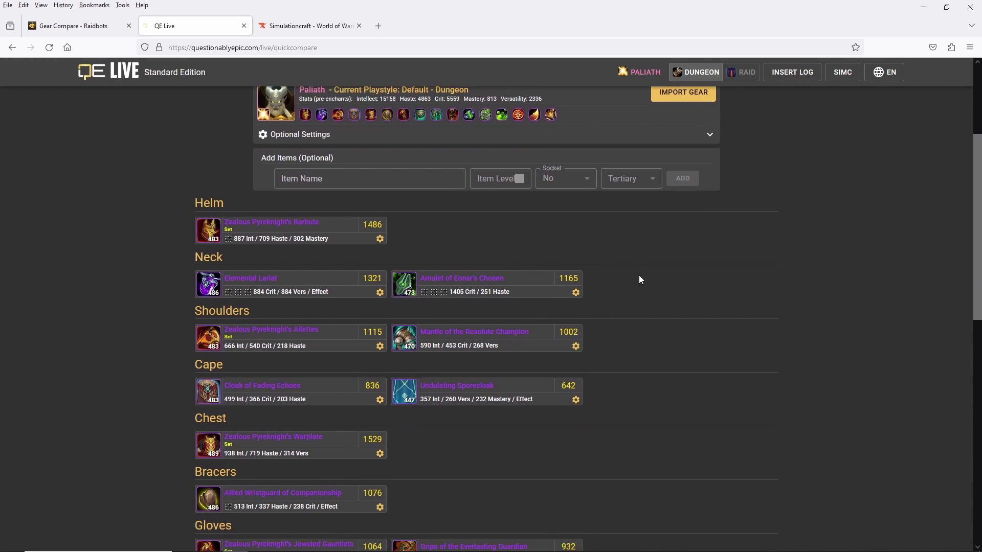
pyautogui.scroll(-1, 622, 251)
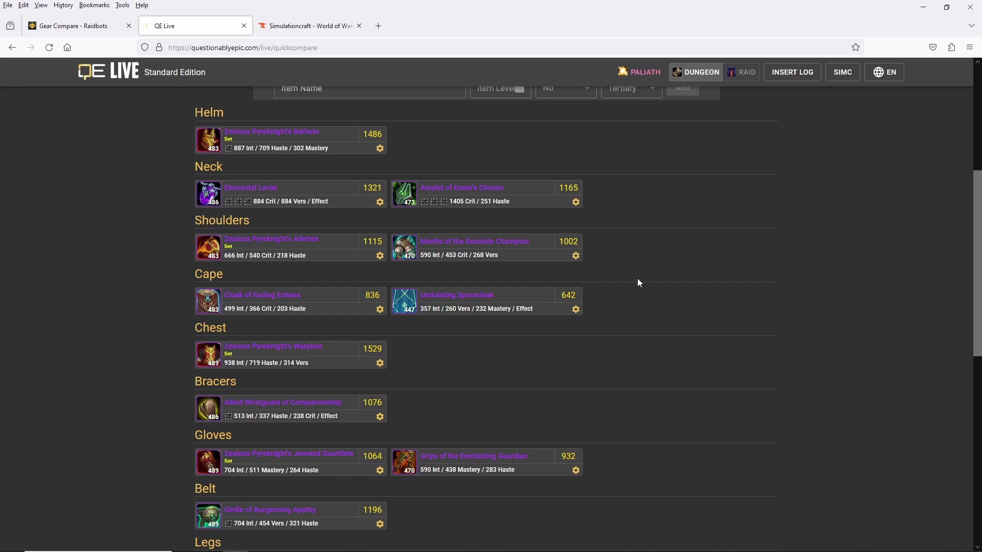
pyautogui.scroll(-3, 637, 280)
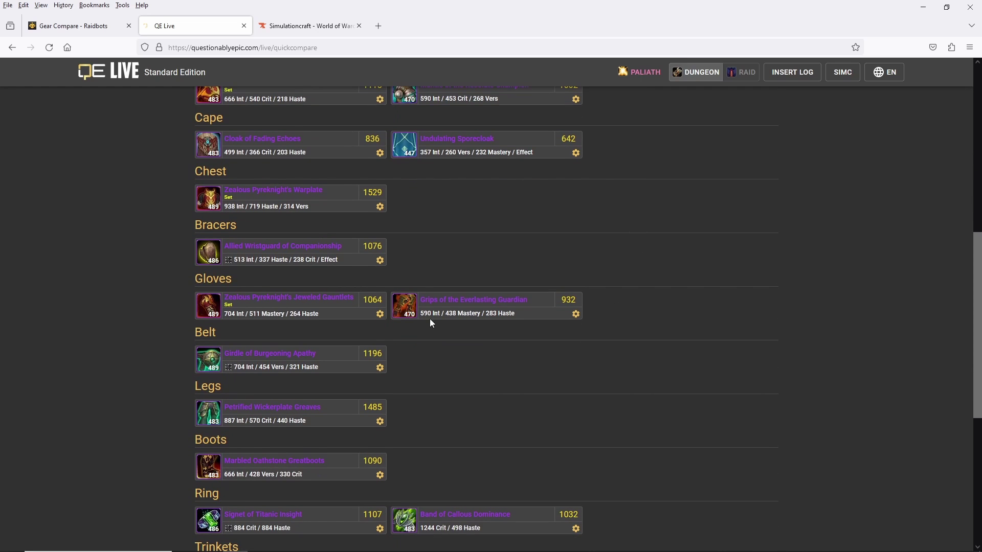
pyautogui.scroll(-2, 632, 358)
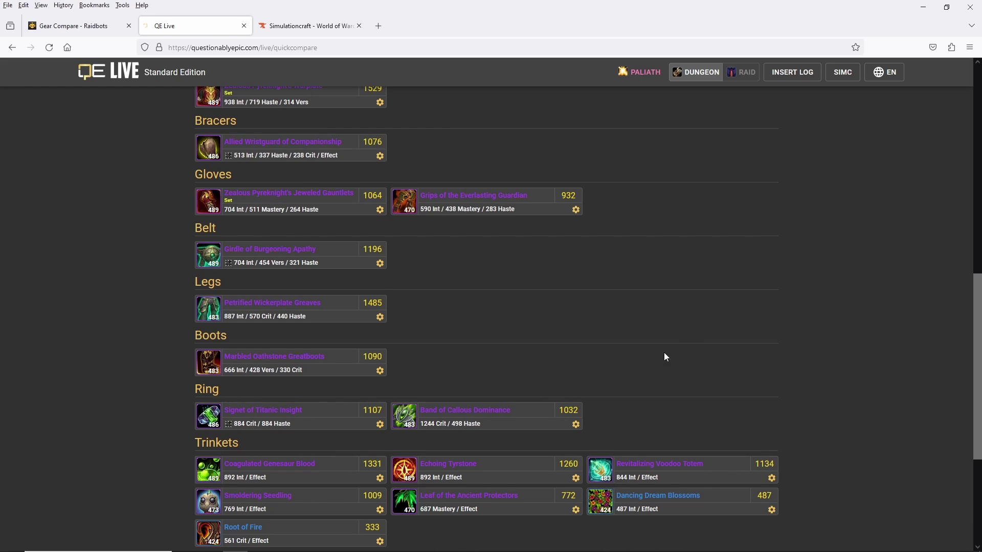
pyautogui.scroll(-1, 666, 357)
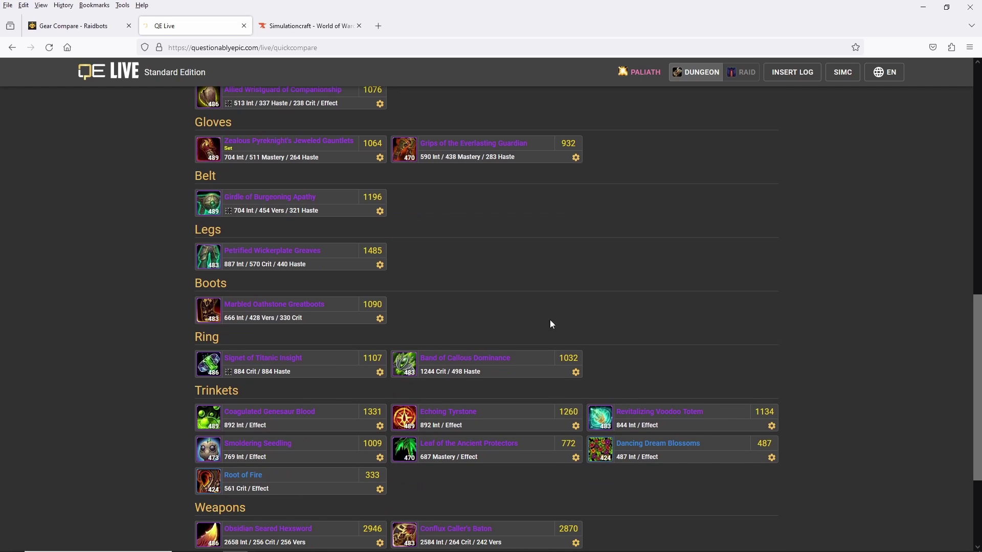
# Step: Open the Upgrade Finder from the main menu and import the character's gear from the SimC string
pyautogui.click(85, 75)
pyautogui.click(573, 122)
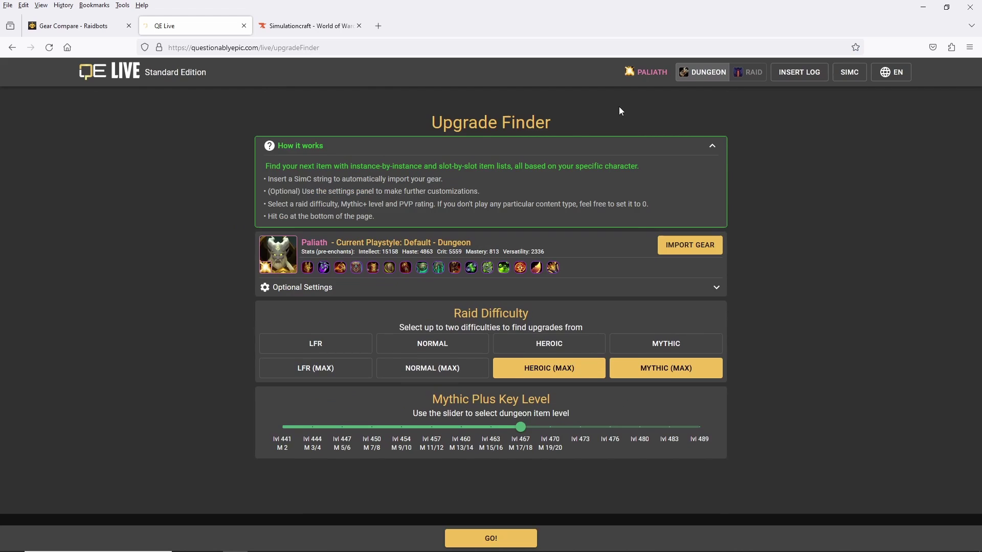
pyautogui.click(701, 250)
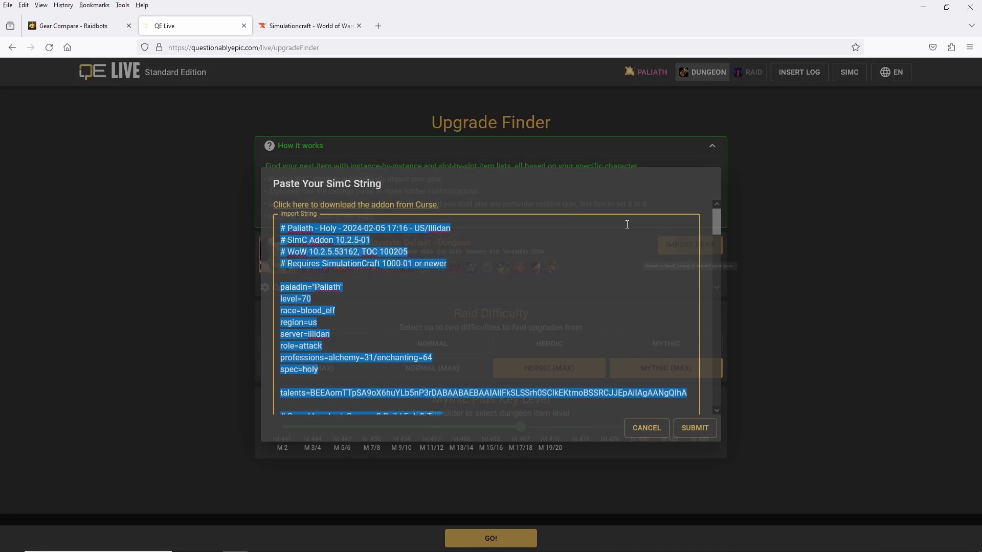
pyautogui.click(706, 428)
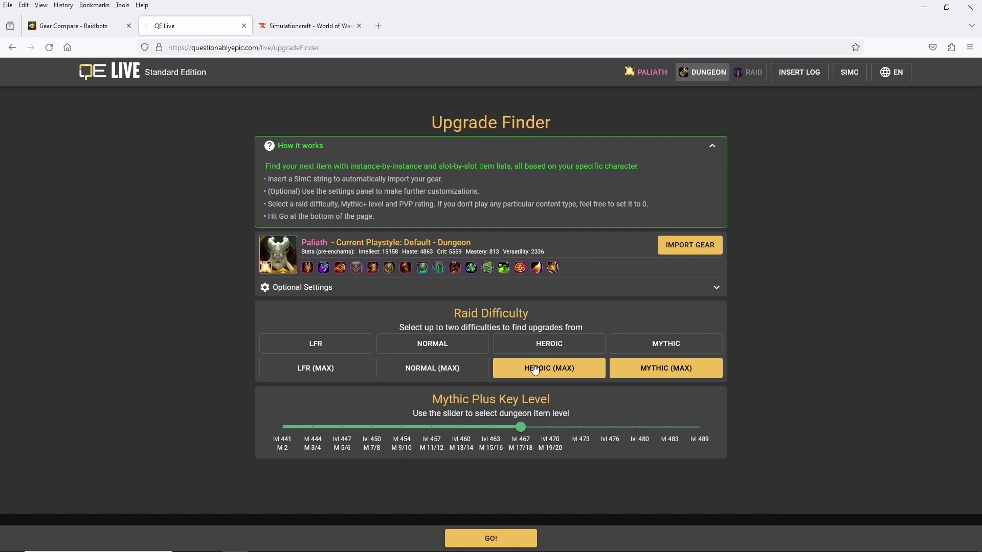
# Step: Set the Mythic Plus dungeon item level to 480, select Heroic (Max) and Mythic (Max) raid difficulties, and generate the upgrade report
pyautogui.moveTo(522, 428); pyautogui.dragTo(639, 401)
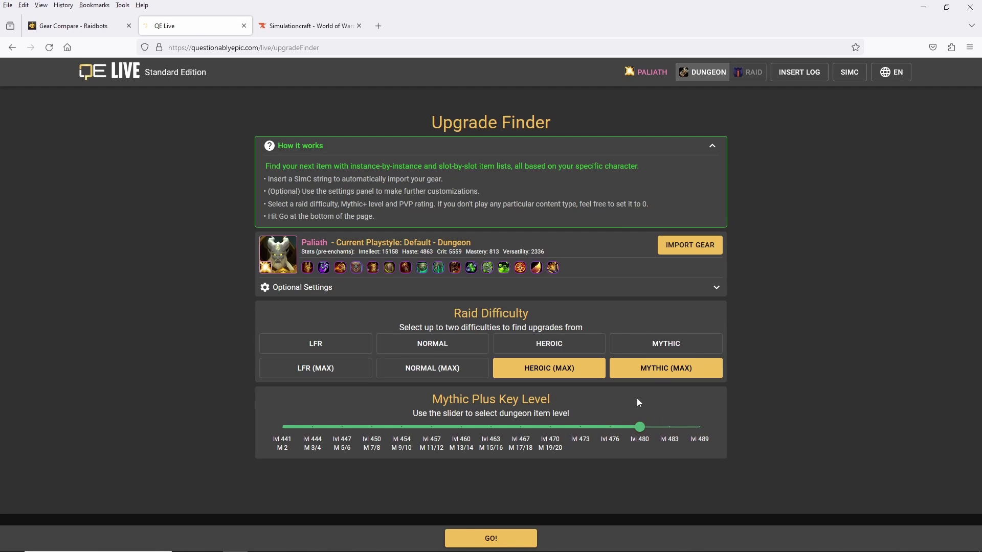
pyautogui.click(549, 343)
pyautogui.click(665, 343)
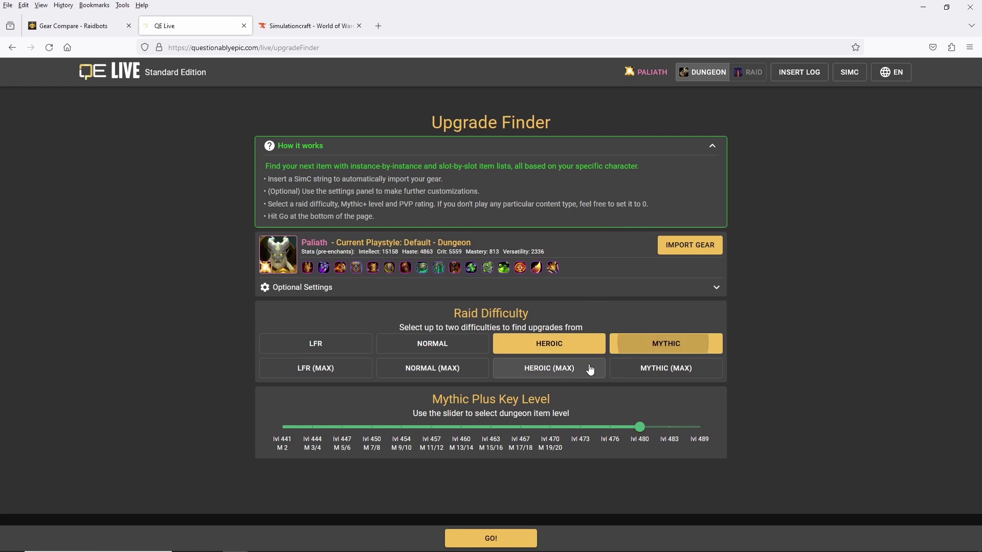
pyautogui.click(573, 369)
pyautogui.click(638, 373)
pyautogui.click(492, 537)
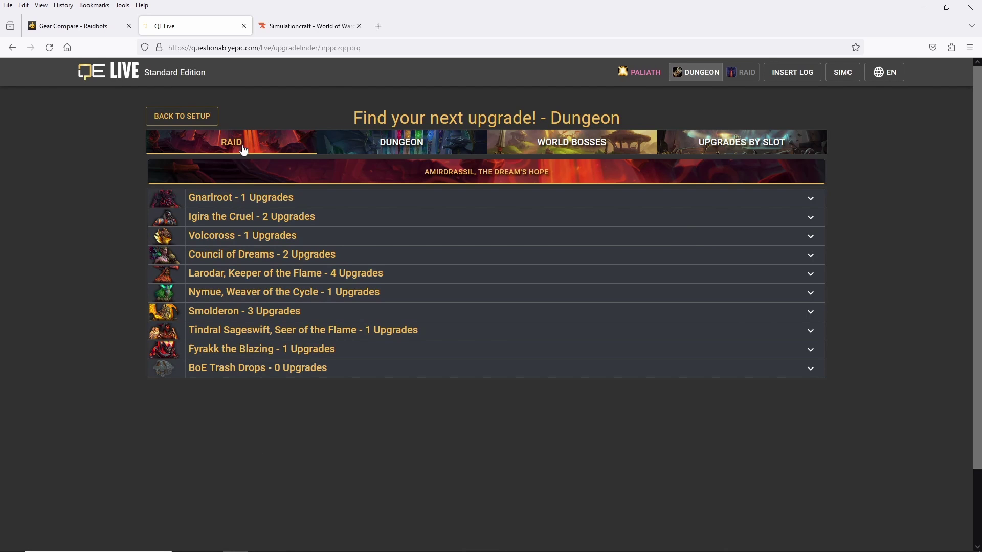
# Step: Look through the dungeon, world boss and by-slot upgrade lists, and expand Igira the Cruel in the raid list
pyautogui.click(395, 148)
pyautogui.click(542, 146)
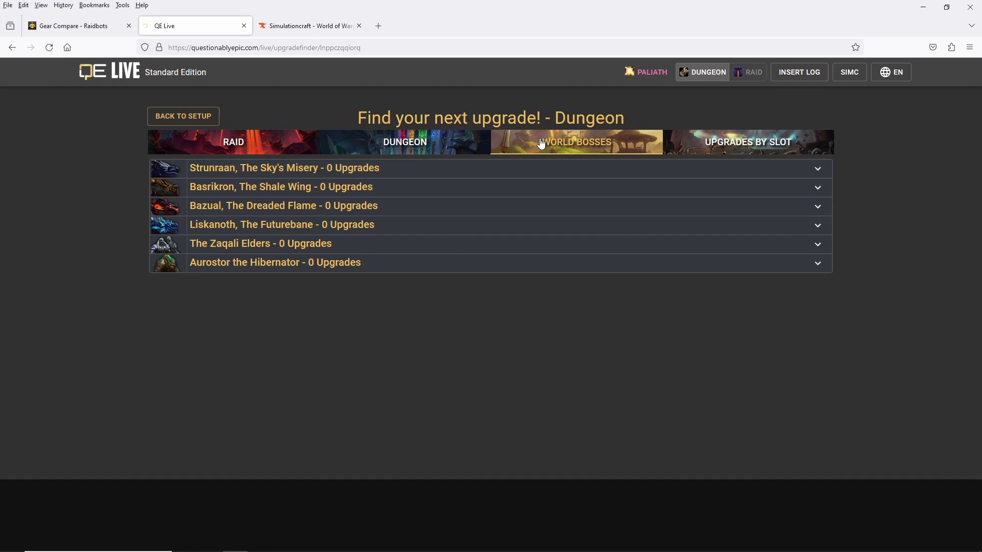
pyautogui.click(779, 148)
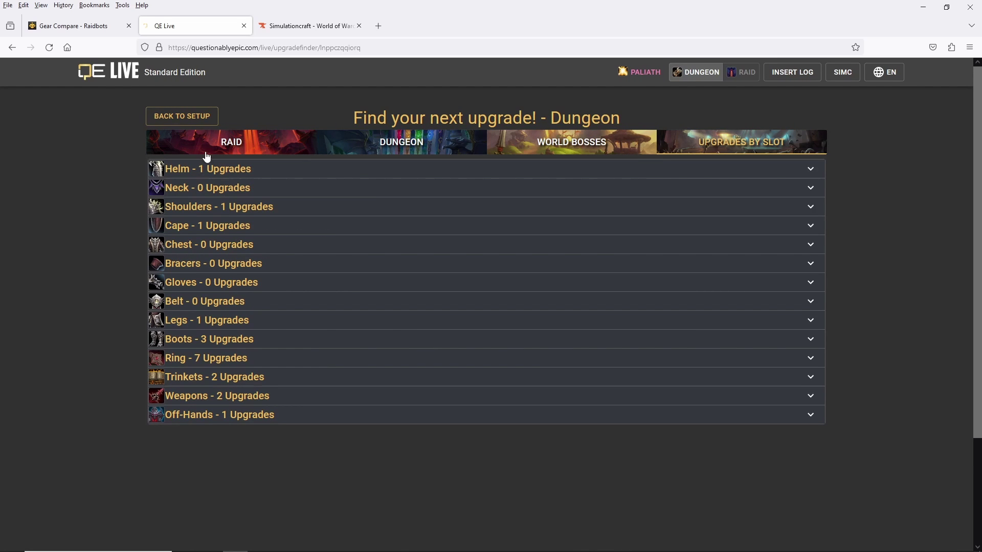
pyautogui.click(218, 140)
pyautogui.click(271, 217)
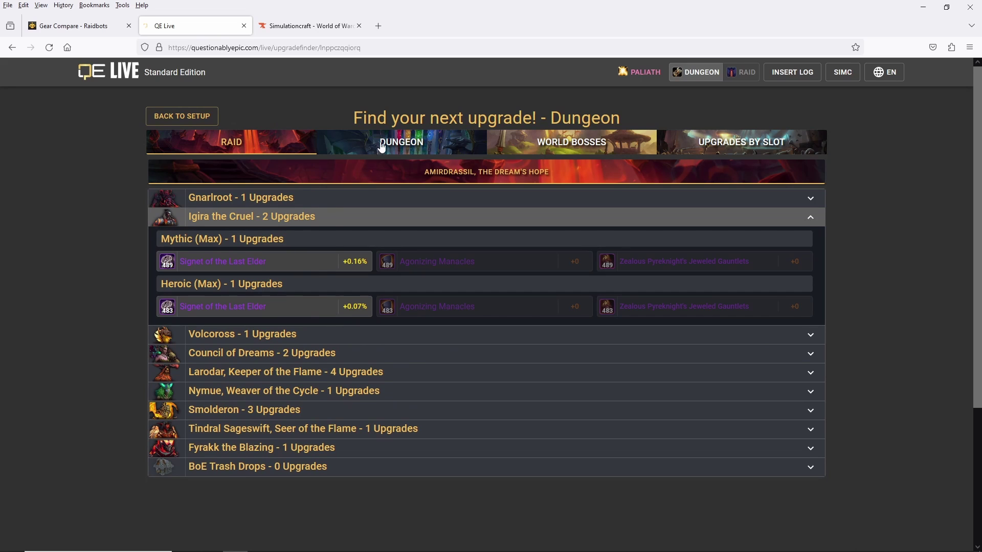
# Step: Examine the dungeon upgrades from Waycrest Manor and Black Rook Hold, and revisit the world boss, raid and dungeon lists
pyautogui.click(381, 146)
pyautogui.click(283, 279)
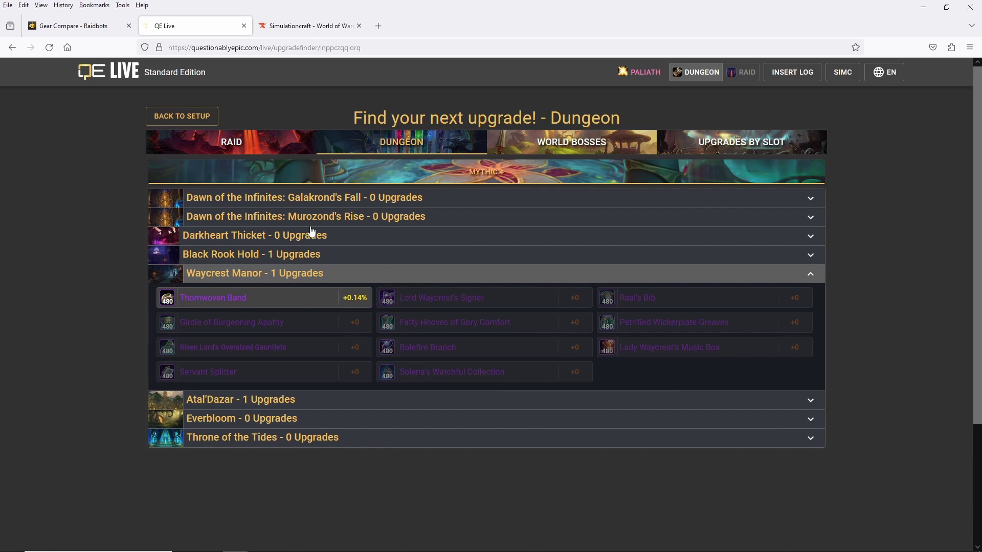
pyautogui.click(289, 260)
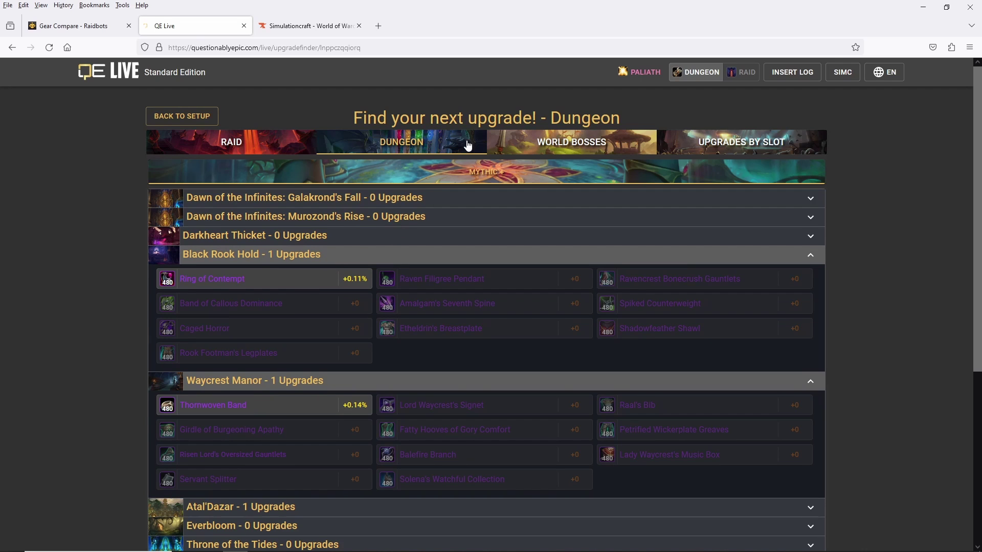
pyautogui.click(582, 145)
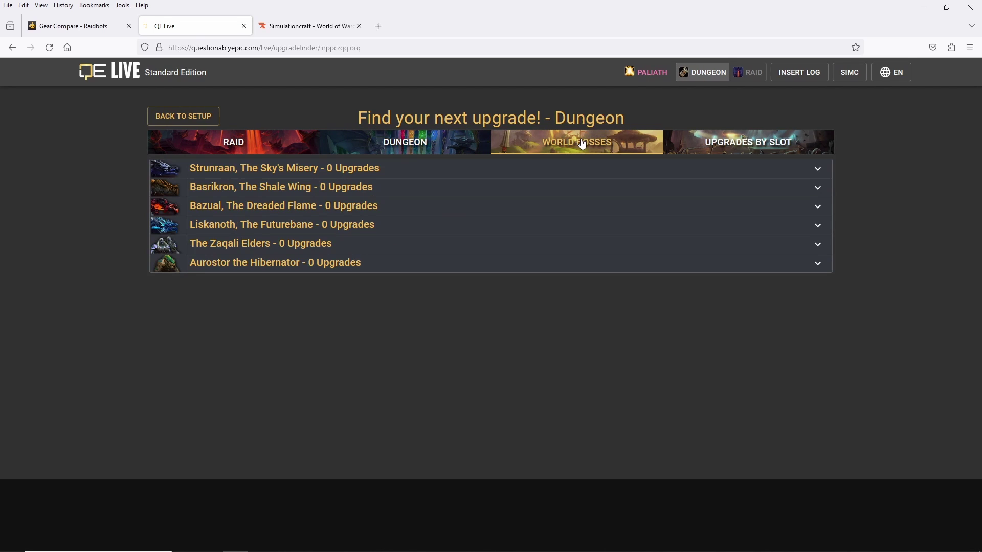
pyautogui.click(256, 137)
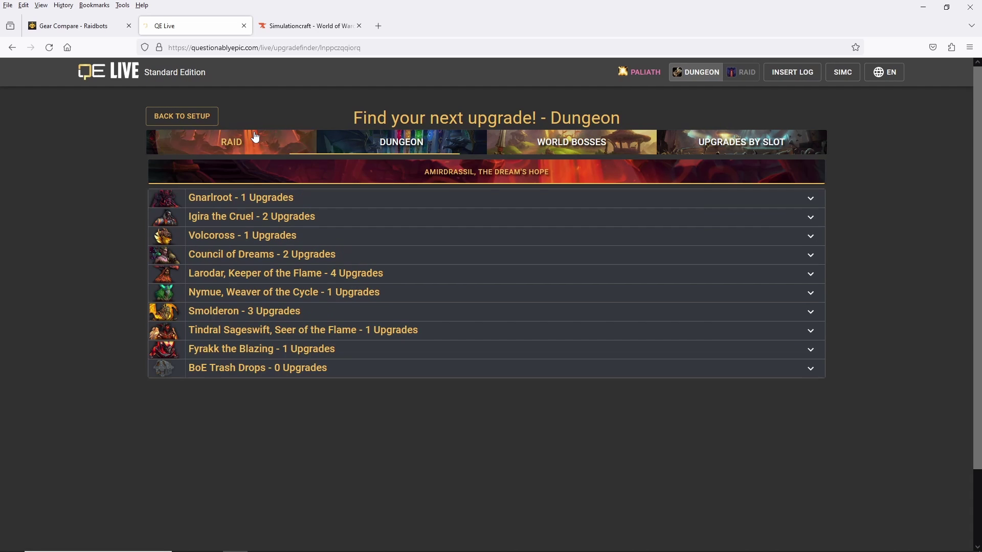
pyautogui.click(401, 142)
# Step: Open the Embellishments module from the main menu and import the character's gear from the SimC string
pyautogui.click(120, 80)
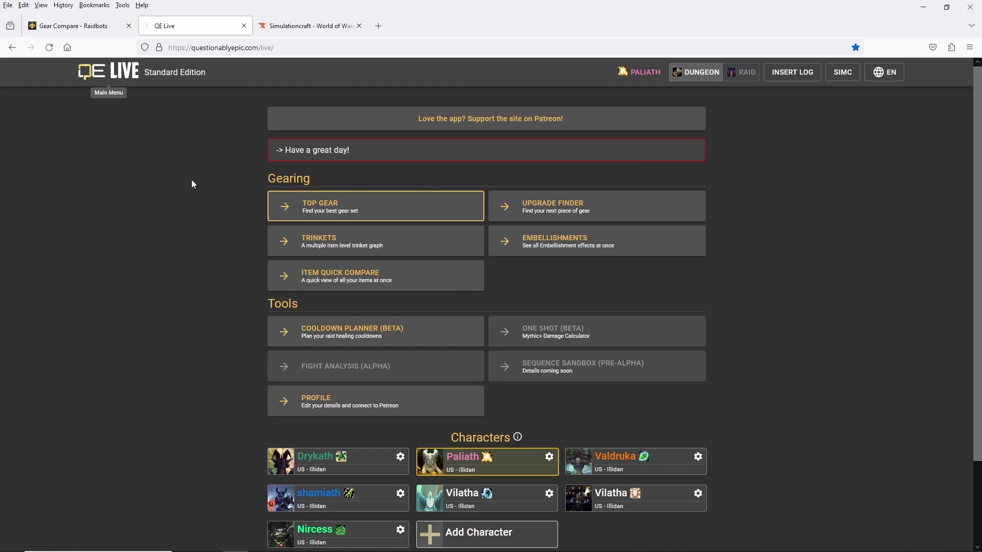
pyautogui.click(634, 245)
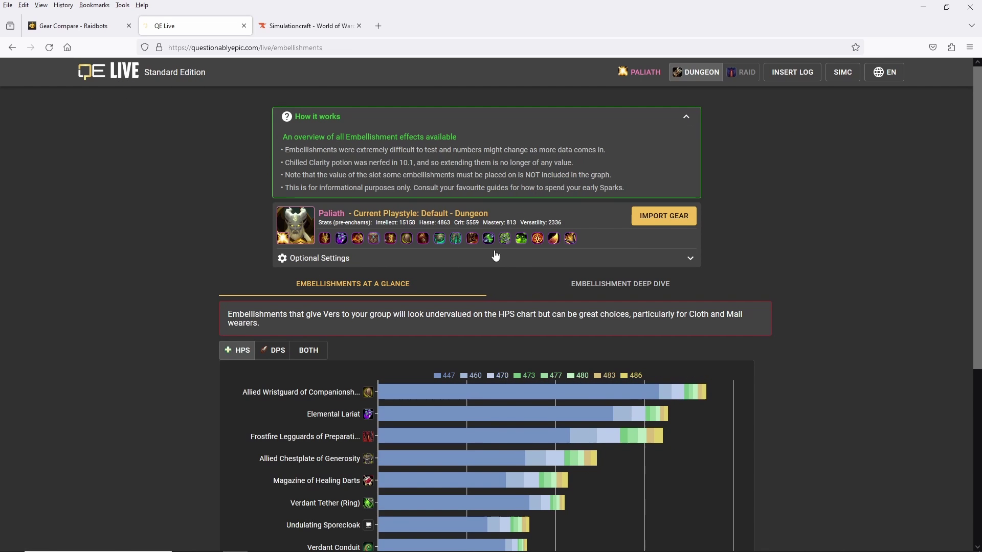
pyautogui.click(683, 217)
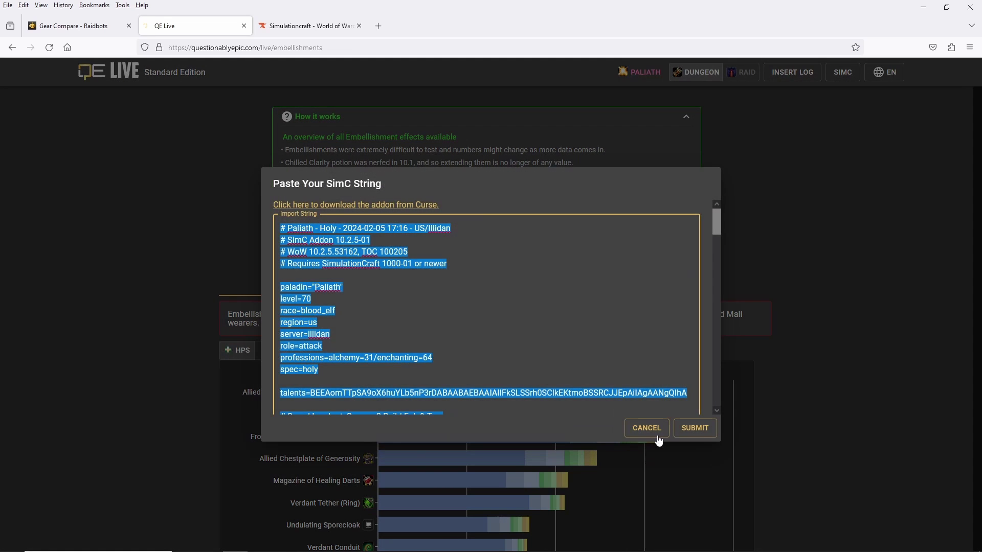
pyautogui.click(696, 430)
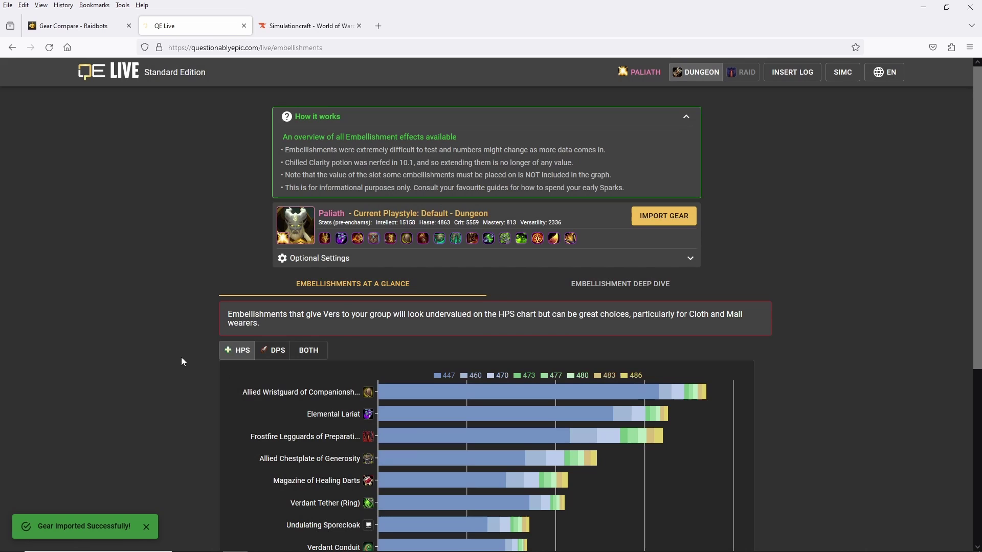
# Step: Compare the embellishment chart by DPS and by both metrics, and return it to HPS
pyautogui.scroll(-3, 183, 362)
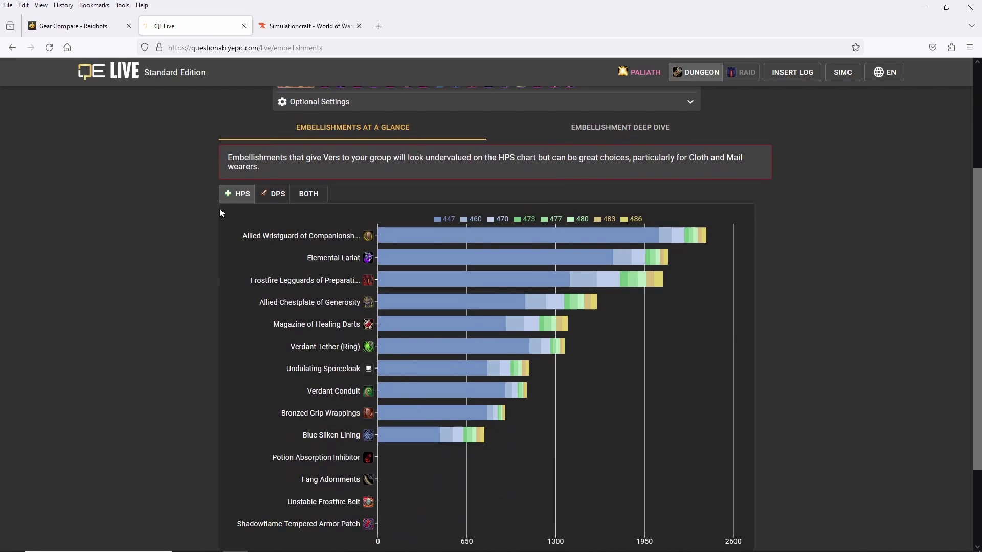
pyautogui.click(268, 197)
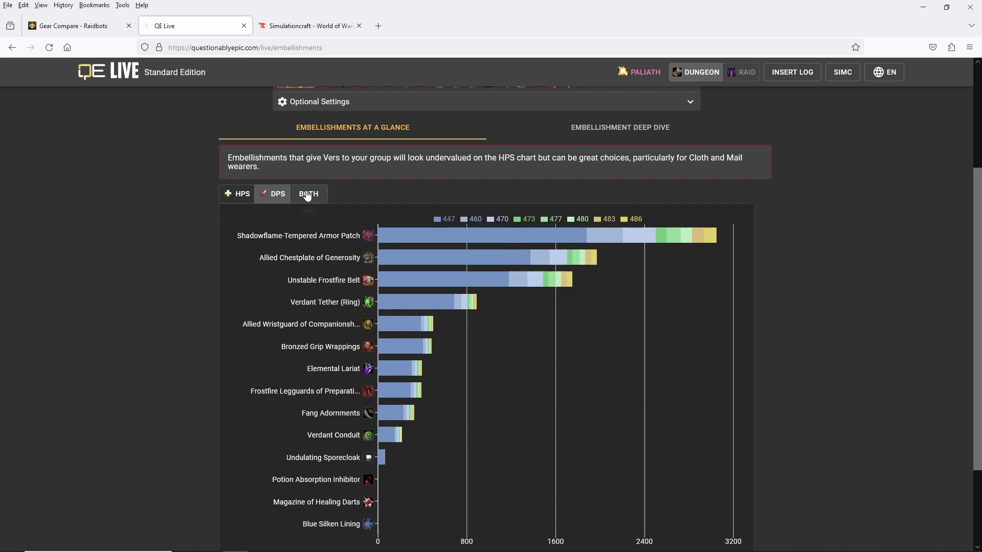
pyautogui.click(308, 194)
pyautogui.click(246, 197)
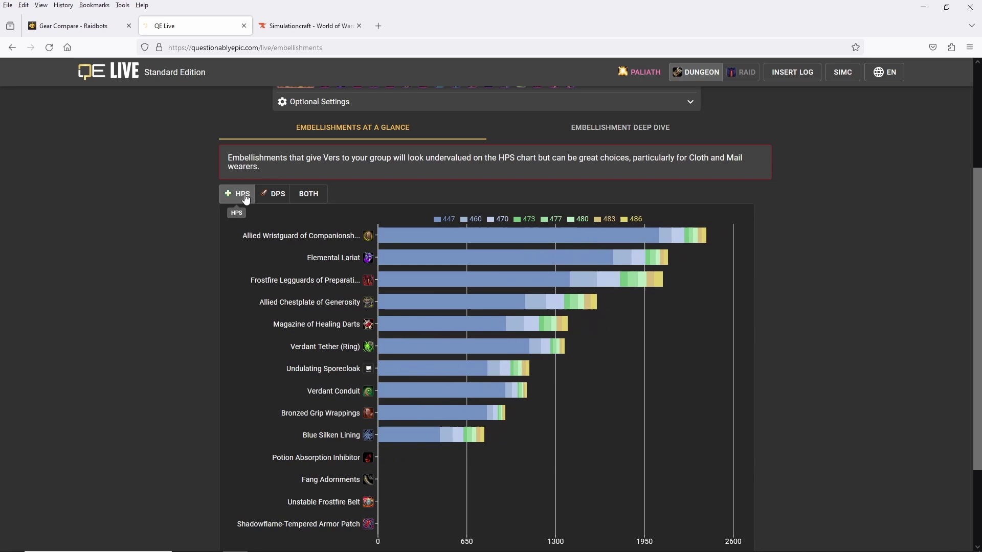
# Step: Expand the optional settings and set the number of Lariat Gems to 13
pyautogui.scroll(2, 215, 217)
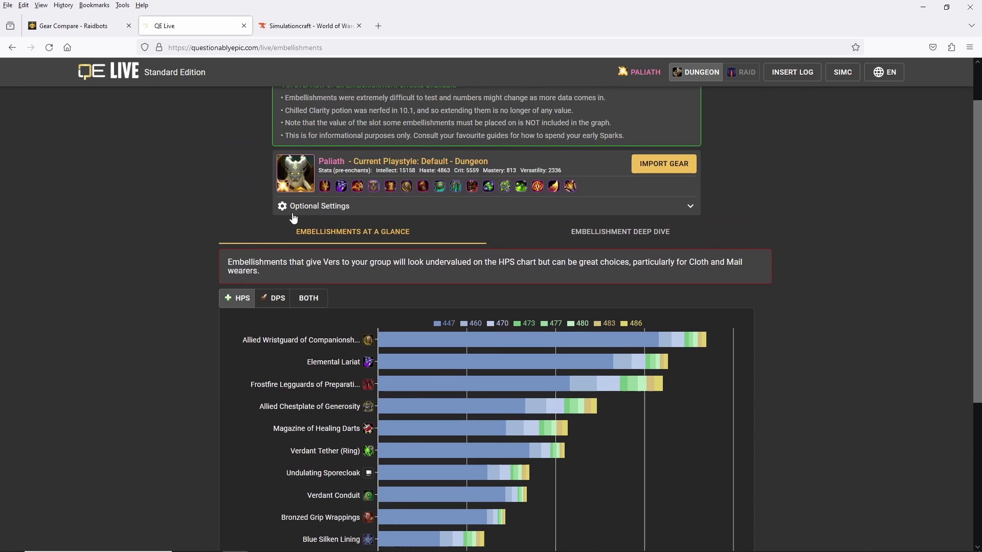
pyautogui.click(298, 209)
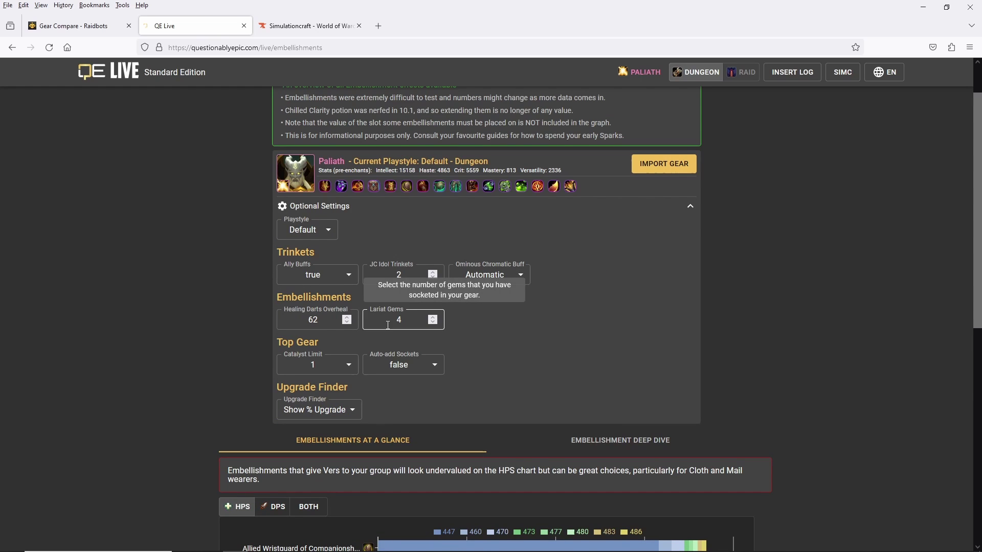
pyautogui.scroll(-1, 555, 314)
pyautogui.click(432, 212)
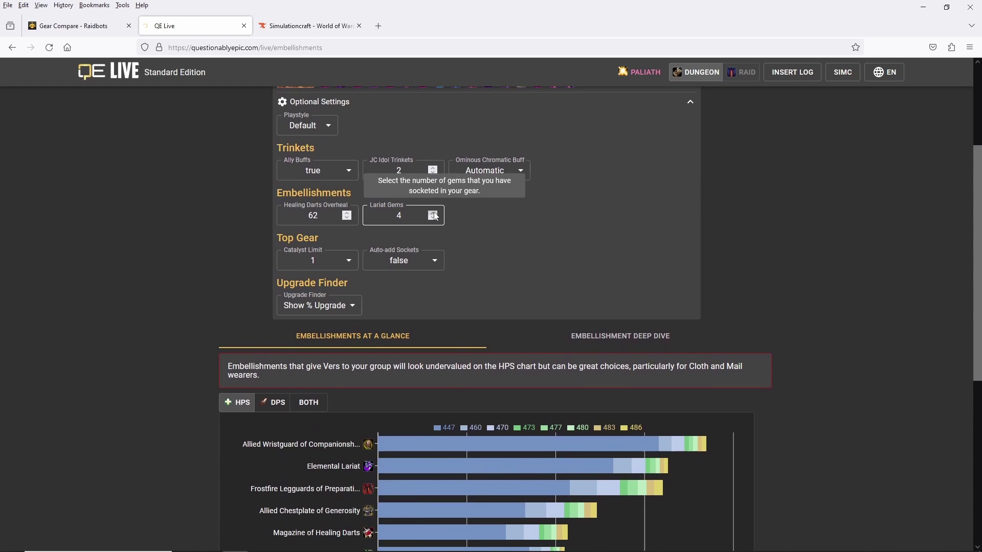
pyautogui.click(433, 213)
pyautogui.click(432, 213)
pyautogui.click(433, 213)
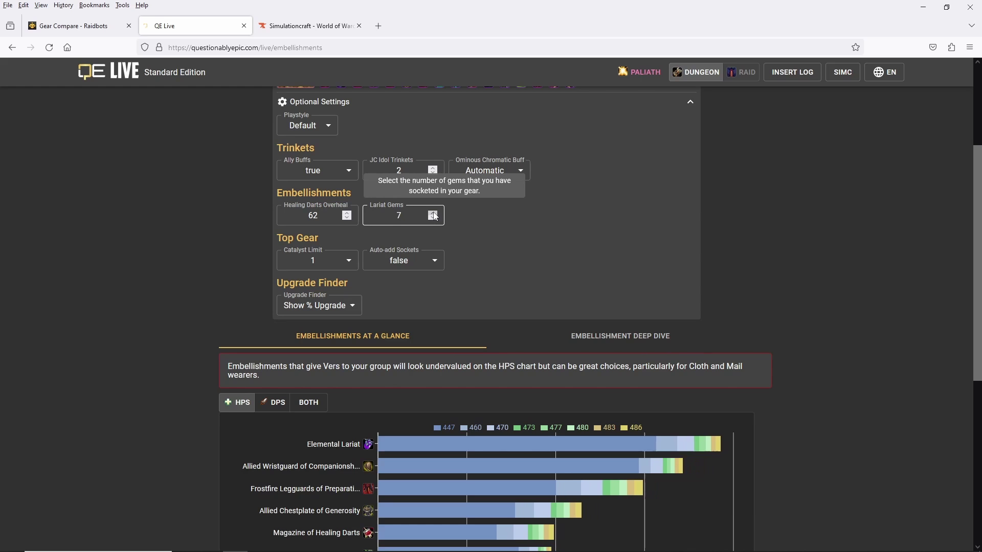
pyautogui.click(433, 213)
pyautogui.click(433, 213)
pyautogui.click(432, 212)
pyautogui.click(432, 213)
pyautogui.click(433, 212)
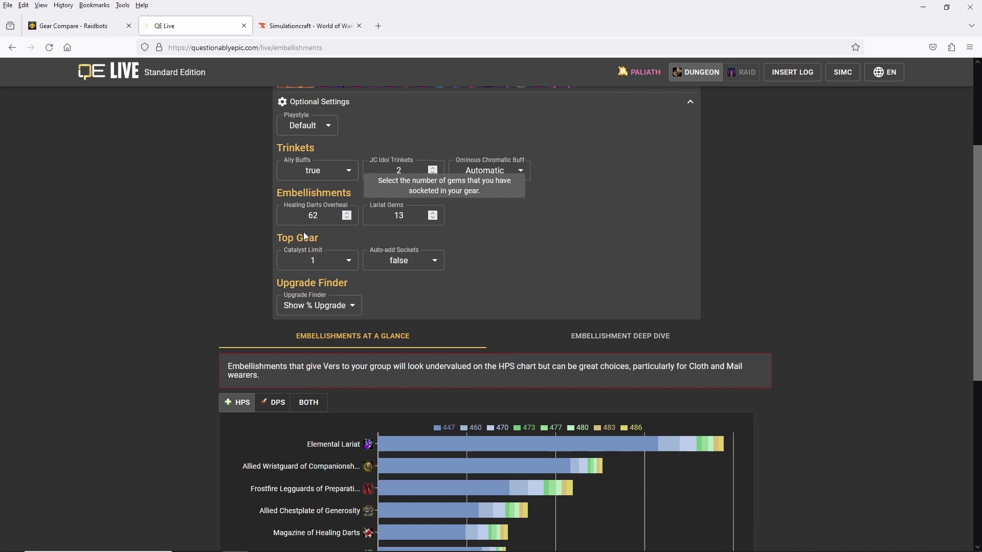
# Step: Return to the main menu and look over its modules and the character list
pyautogui.scroll(3, 231, 223)
pyautogui.click(109, 72)
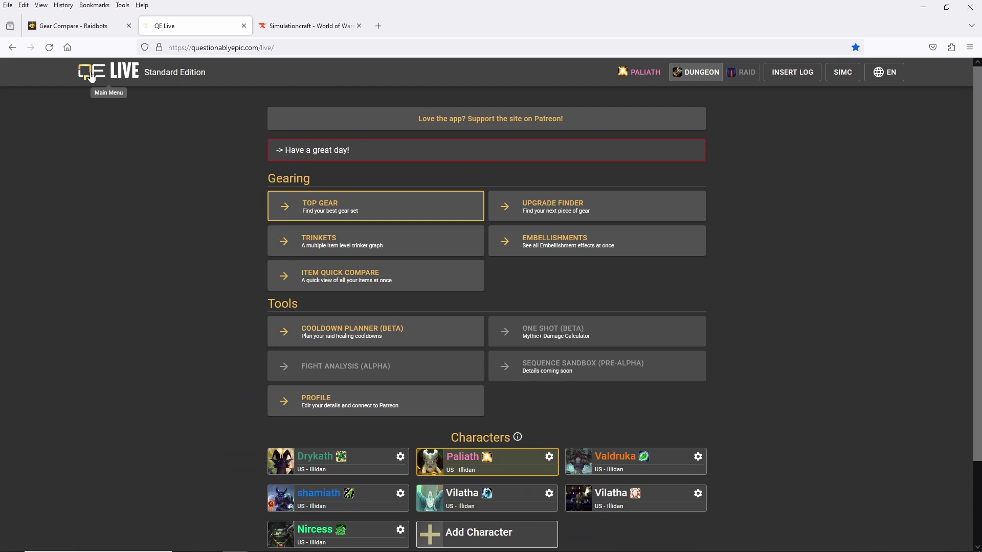
pyautogui.scroll(-2, 741, 343)
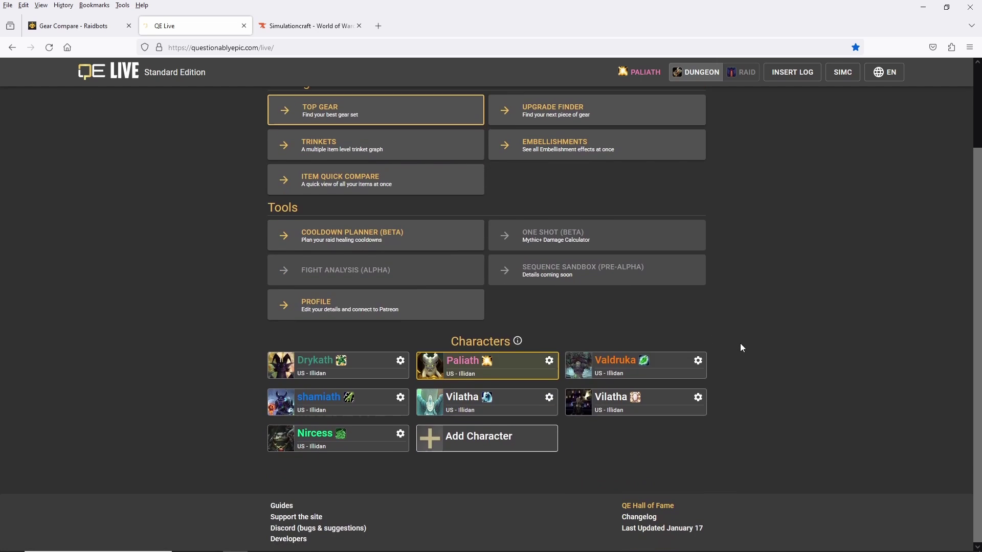
# Step: Switch the content type to Raid, check the Holy Paladin character's stat weights, and close the character information without saving
pyautogui.scroll(2, 740, 342)
pyautogui.click(739, 74)
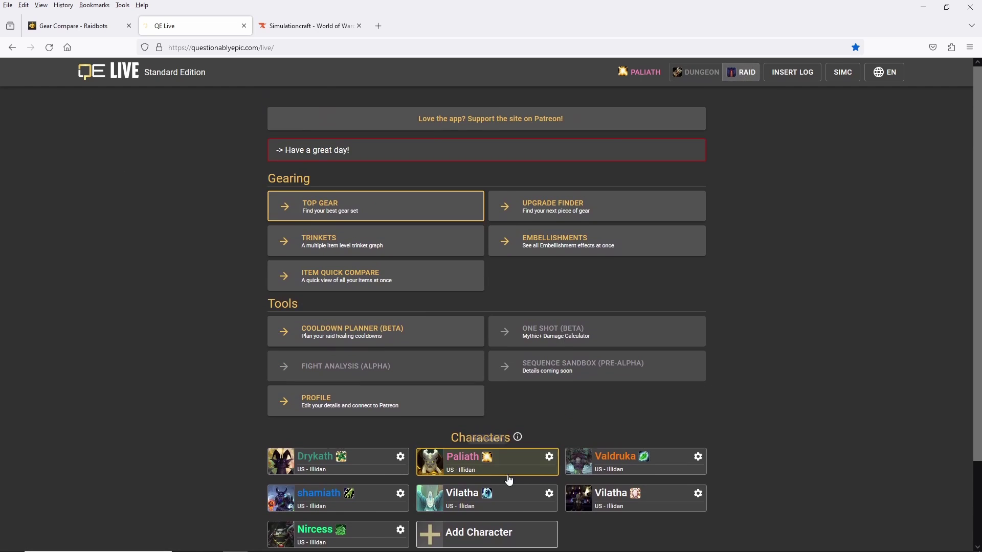
pyautogui.click(530, 466)
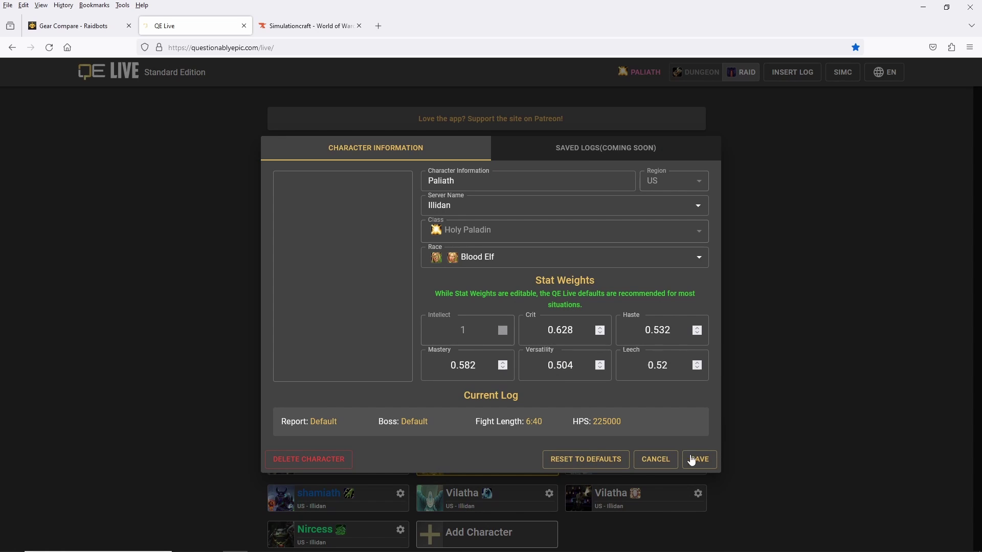
pyautogui.click(670, 466)
# Step: Switch the content type back to Dungeon, check the Holy Paladin's stat weights for it, and cancel out of the character information
pyautogui.click(695, 72)
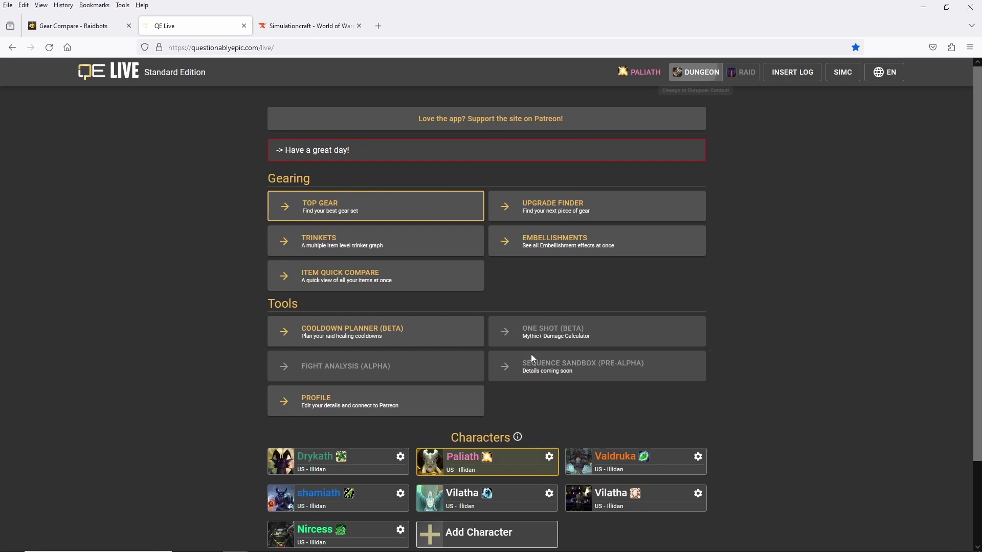
pyautogui.click(523, 459)
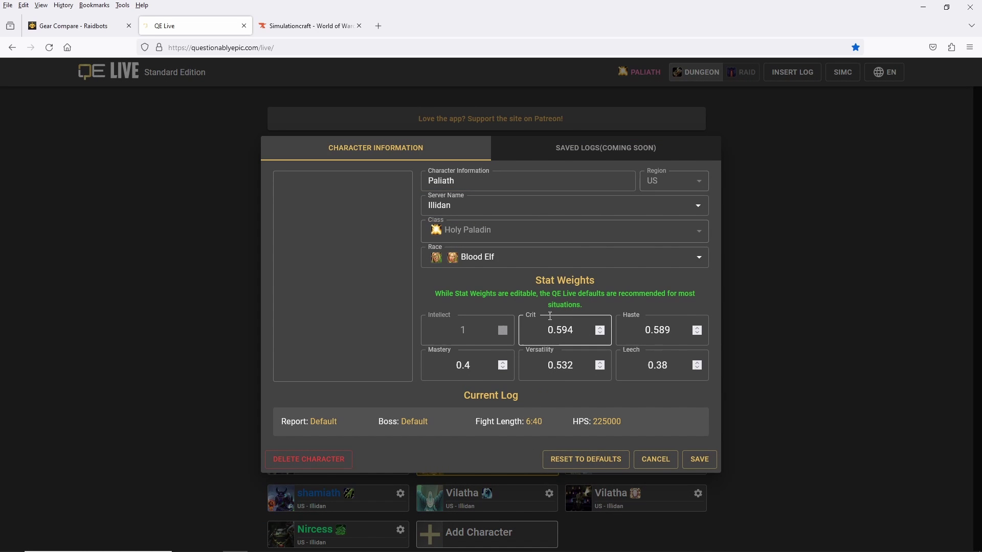
pyautogui.click(656, 460)
pyautogui.scroll(-2, 711, 424)
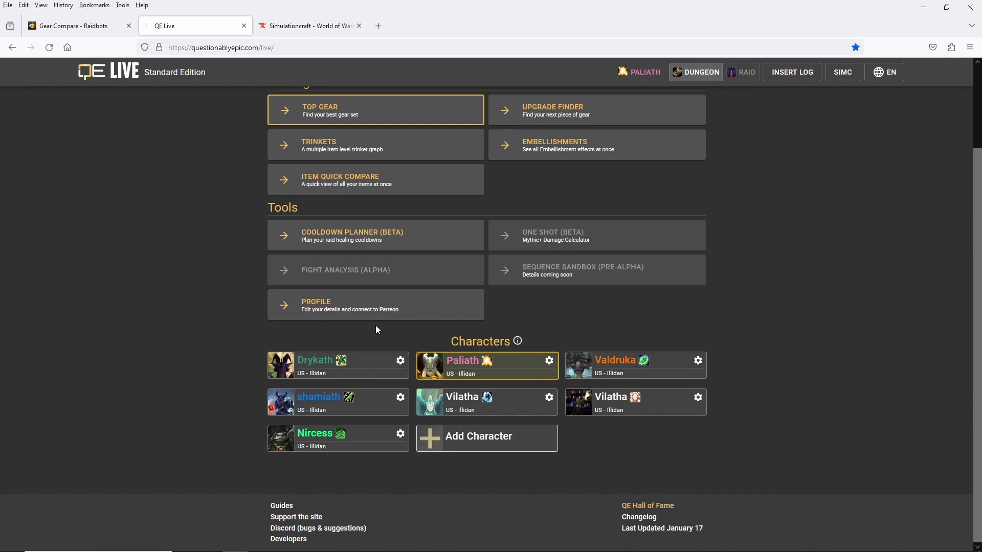
pyautogui.scroll(2, 733, 317)
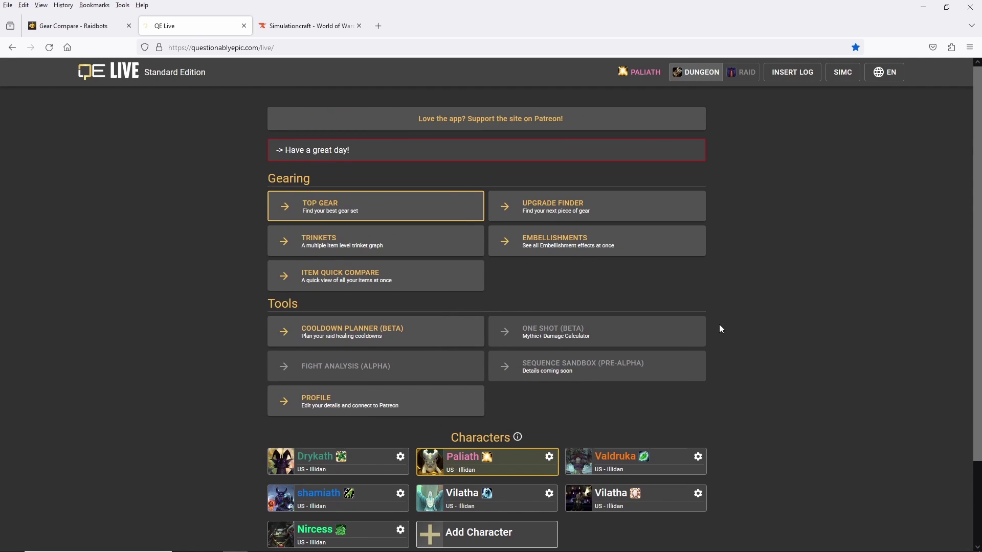